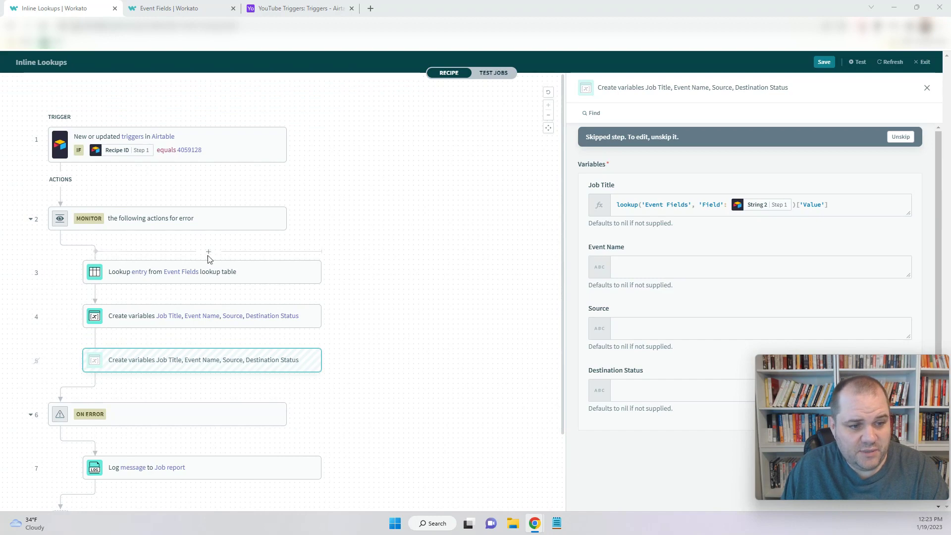
- Review the Event Fields lookup step, its lookup table and the step 4 variables mapping, and save the recipe
left_click(139, 272)
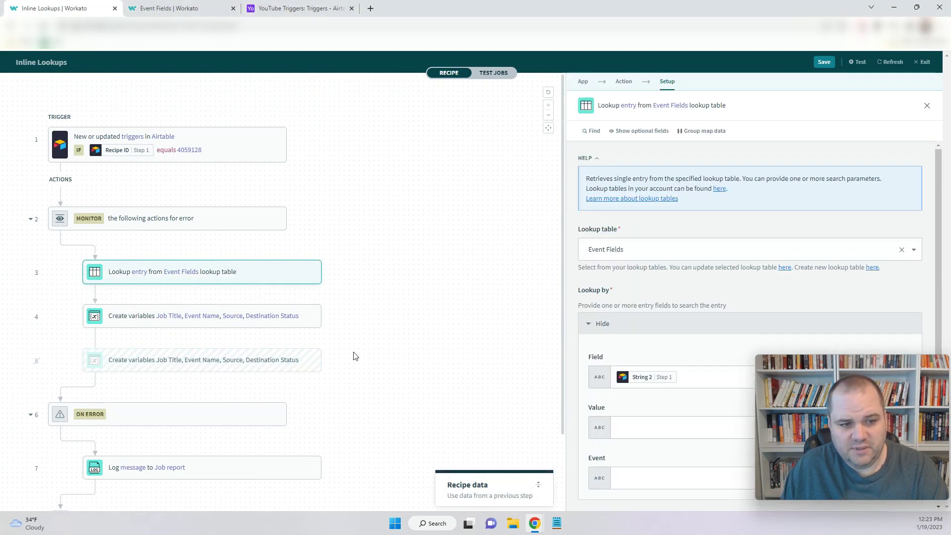
left_click(172, 10)
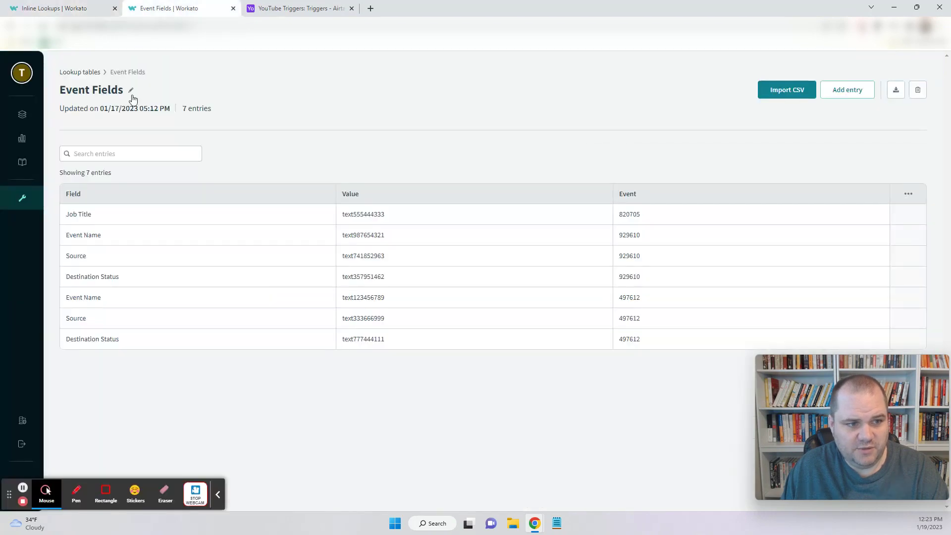
left_click(77, 8)
left_click(197, 320)
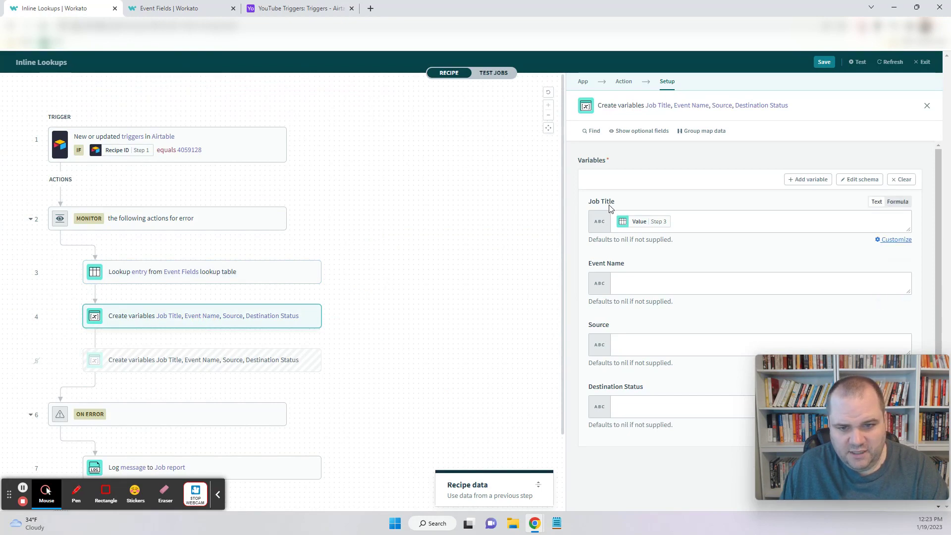
mouse_move(645, 224)
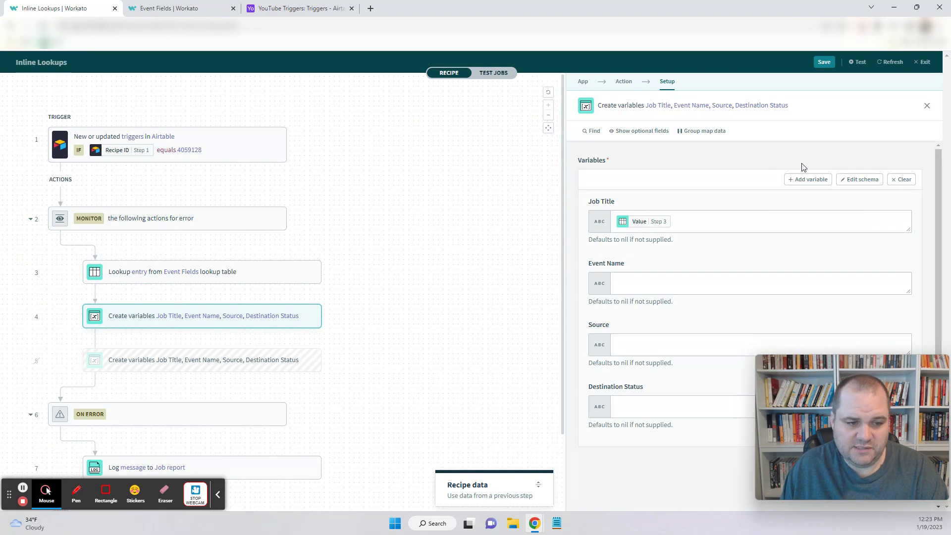
left_click(825, 62)
- Compare the String 1 and String 2 values of the Airtable trigger record with the entries in the Event Fields lookup table
left_click(272, 6)
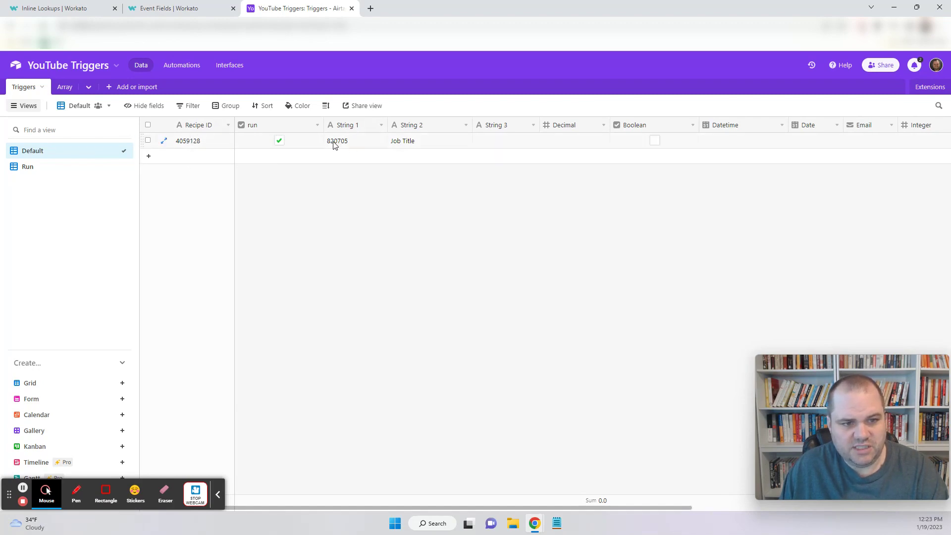
key("ctrl+shift+Tab")
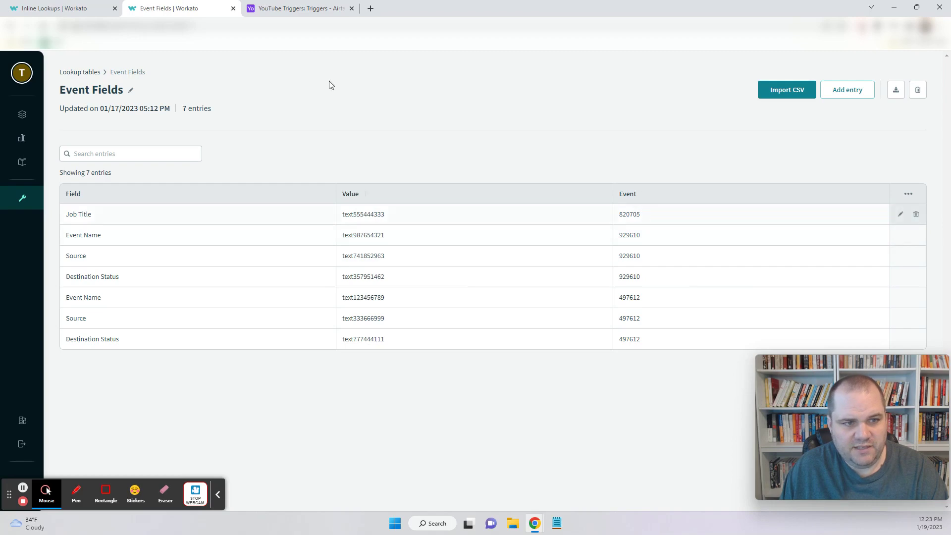
left_click(259, 10)
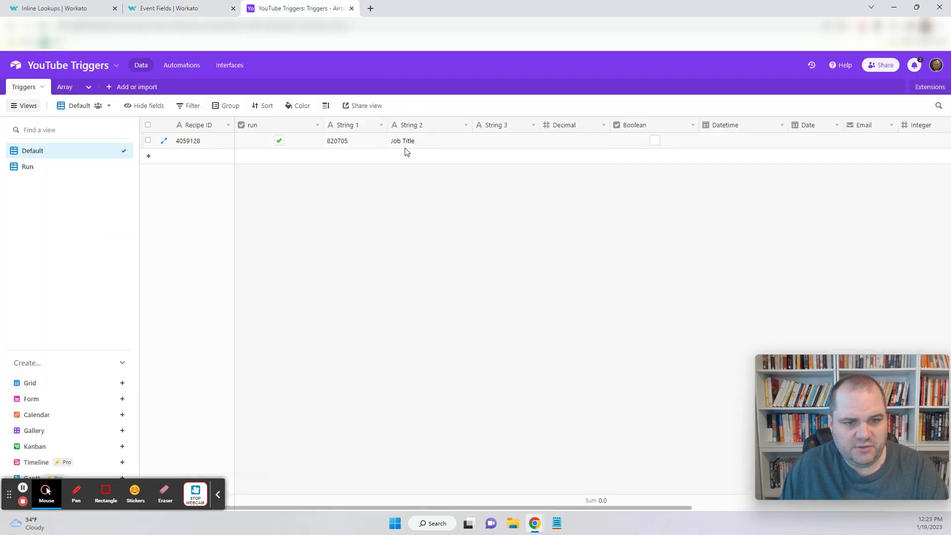
left_click(135, 10)
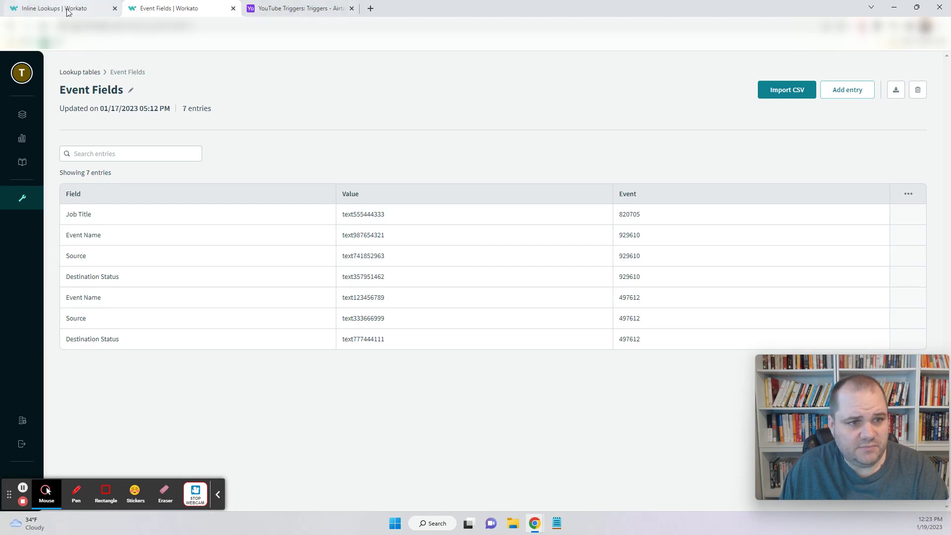
left_click(273, 8)
- Add a second record to the Airtable Triggers table and fill Recipe ID 4059128 down into it
left_click(211, 143)
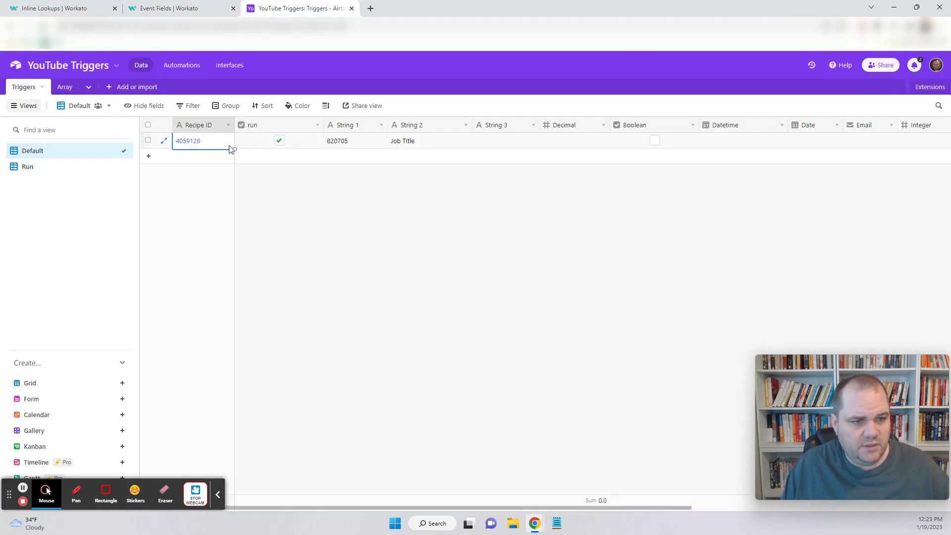
left_click(148, 156)
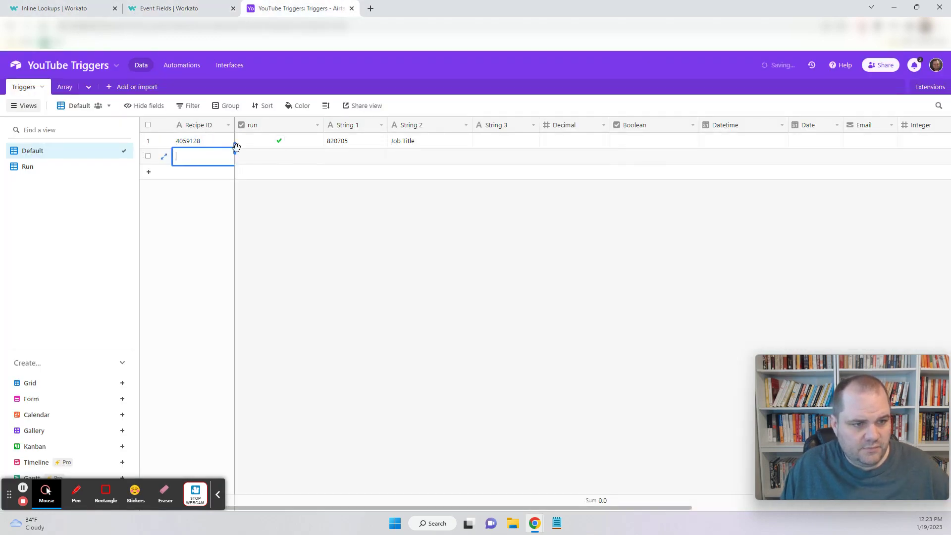
left_click(221, 144)
left_click_drag(235, 148, 234, 159)
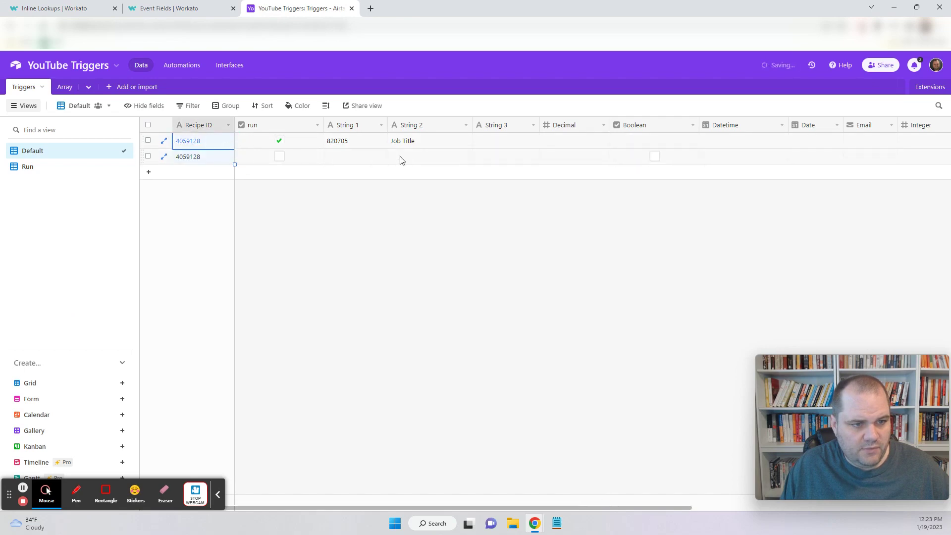
- Fill String 1 820705 and String 2 Job Title down into the new record and mark it as run
left_click_drag(357, 143, 410, 143)
left_click_drag(473, 150, 447, 169)
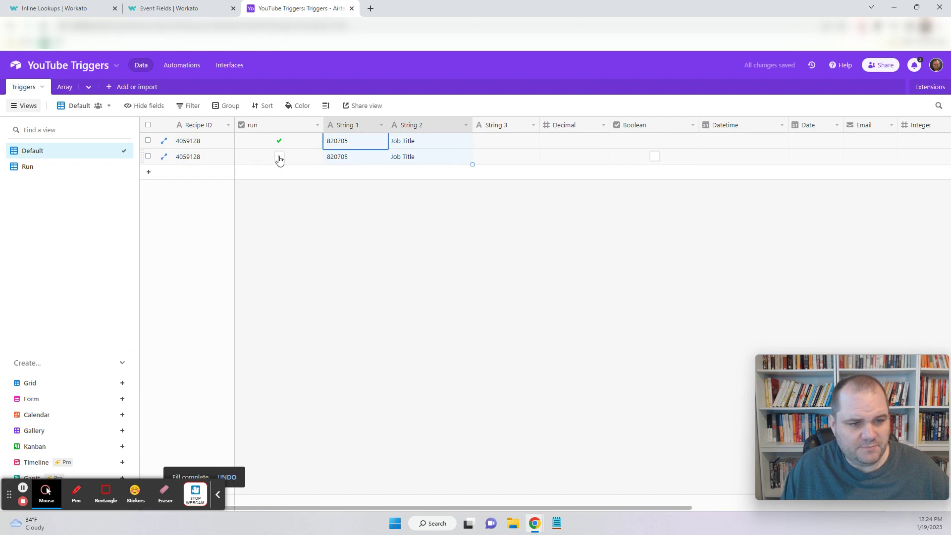
left_click(278, 159)
- Return to Workato, exit the recipe editor and start the Inline Lookups recipe
left_click(65, 8)
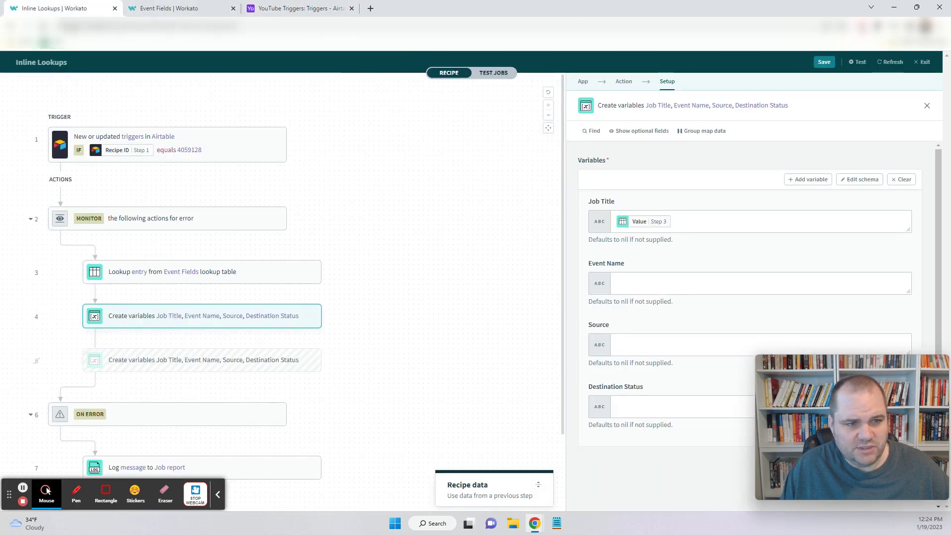
left_click(923, 62)
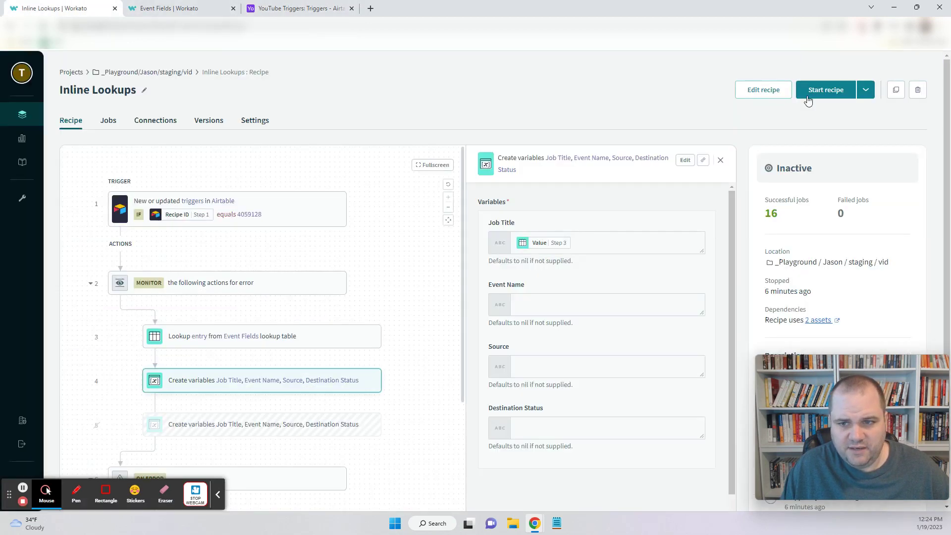
left_click(826, 89)
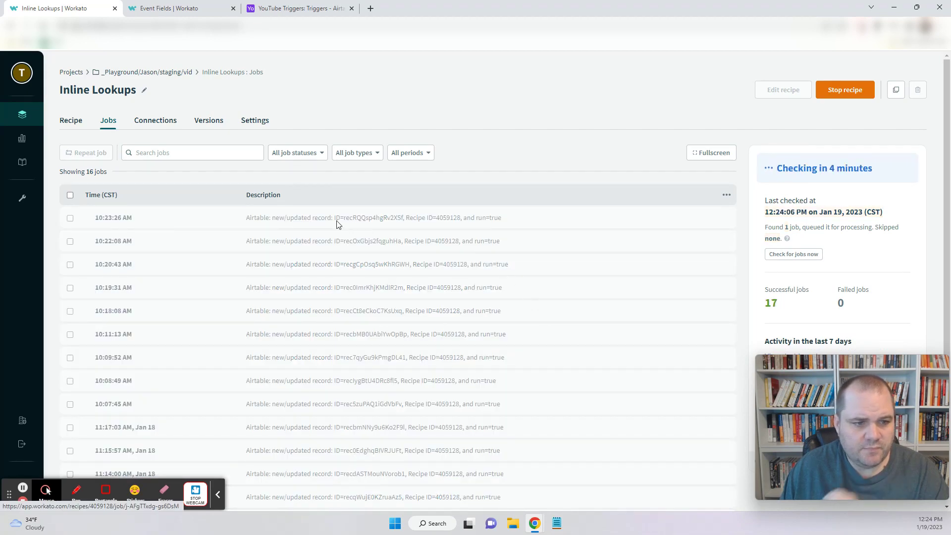
- Inspect the newest job's lookup and variables outputs and compare the job title with its Event Fields table value
left_click(315, 221)
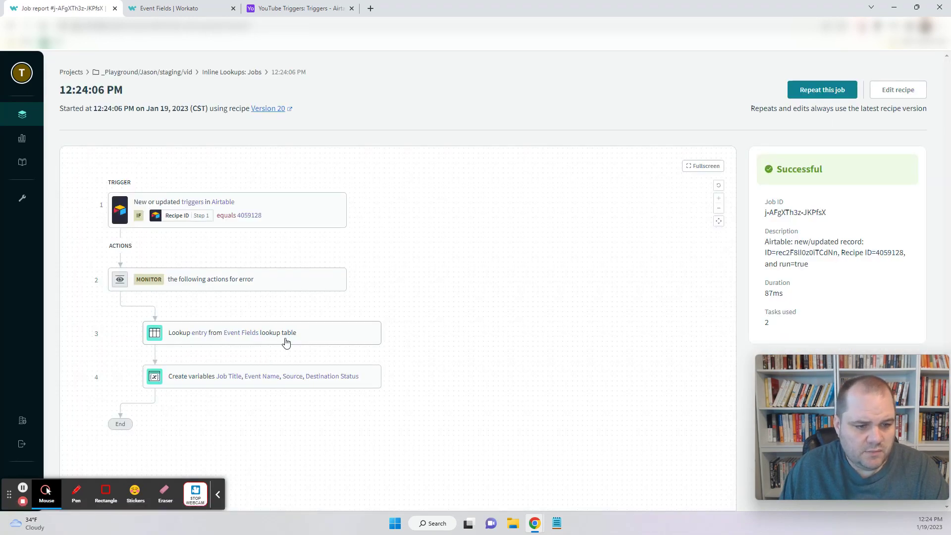
left_click(286, 342)
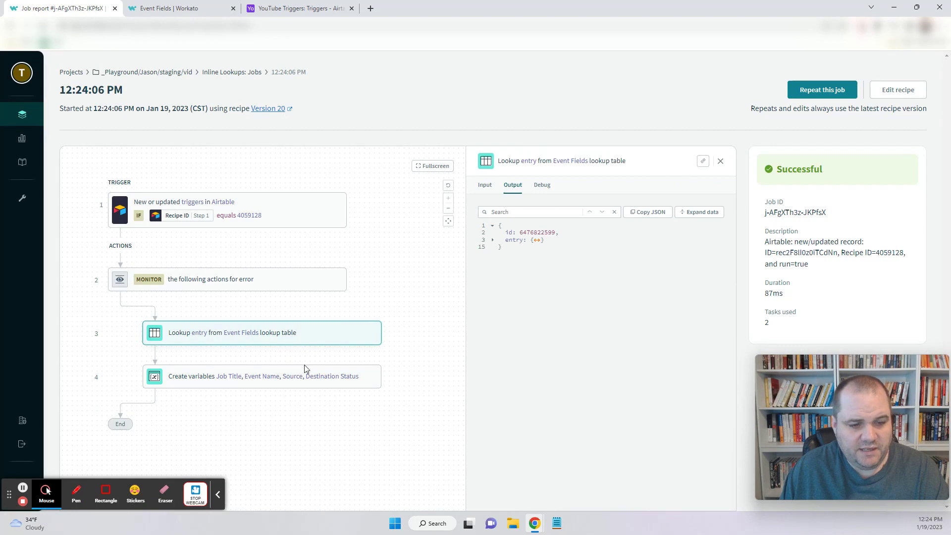
left_click(298, 385)
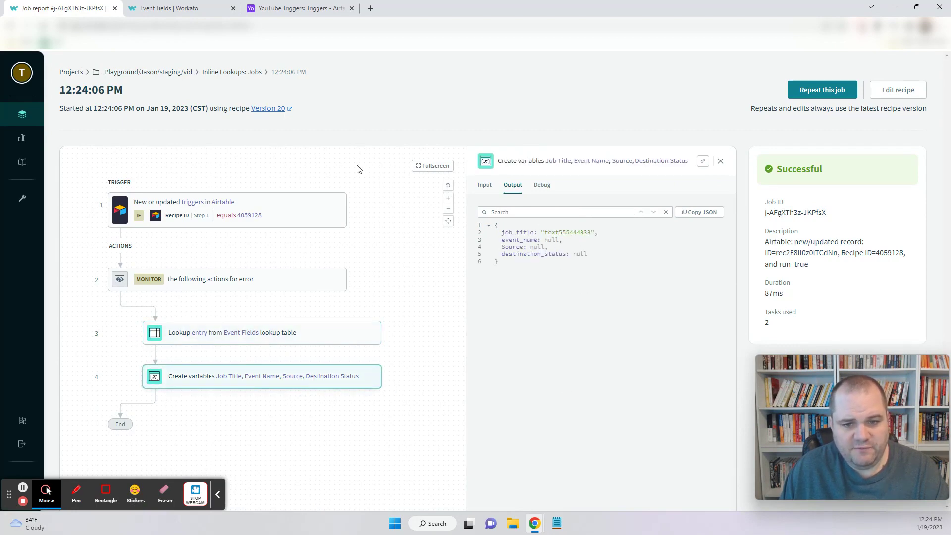
left_click(199, 14)
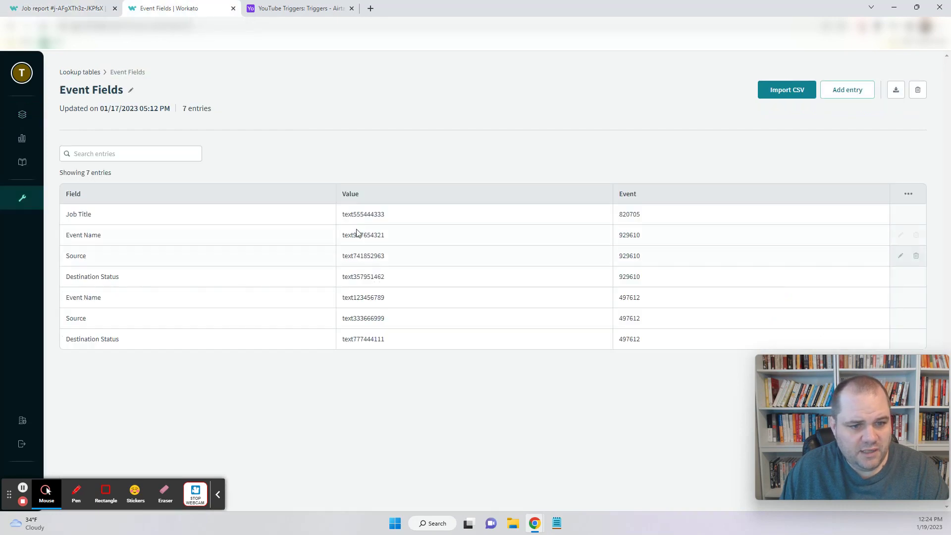
left_click_drag(392, 219, 343, 214)
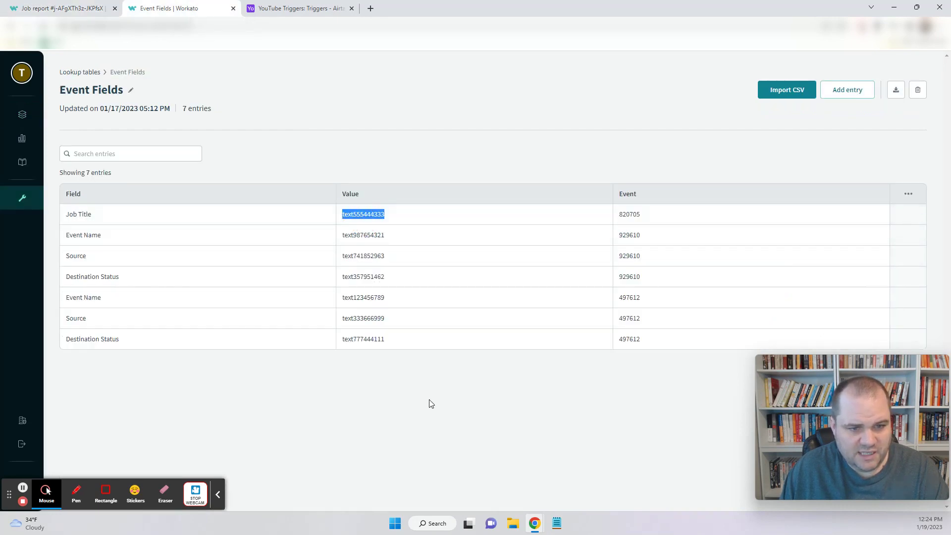
left_click(89, 8)
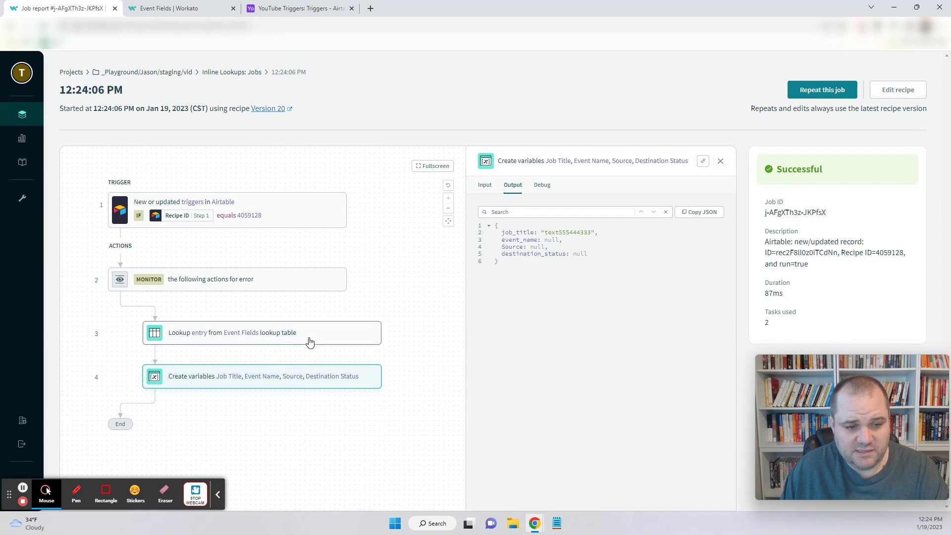
- Reopen the recipe for editing, skip the Event Fields lookup and step 4 variables actions, and unskip the step 5 variables action
left_click(881, 92)
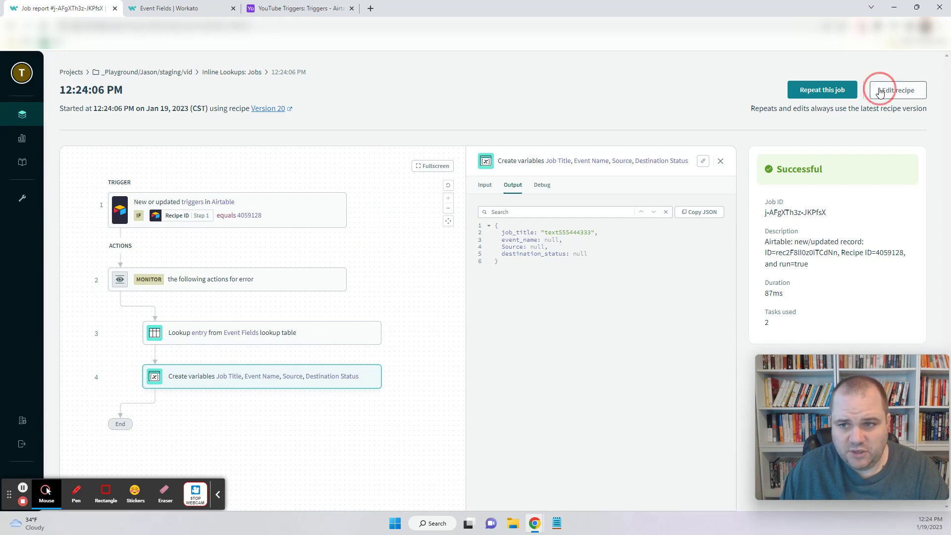
left_click(835, 154)
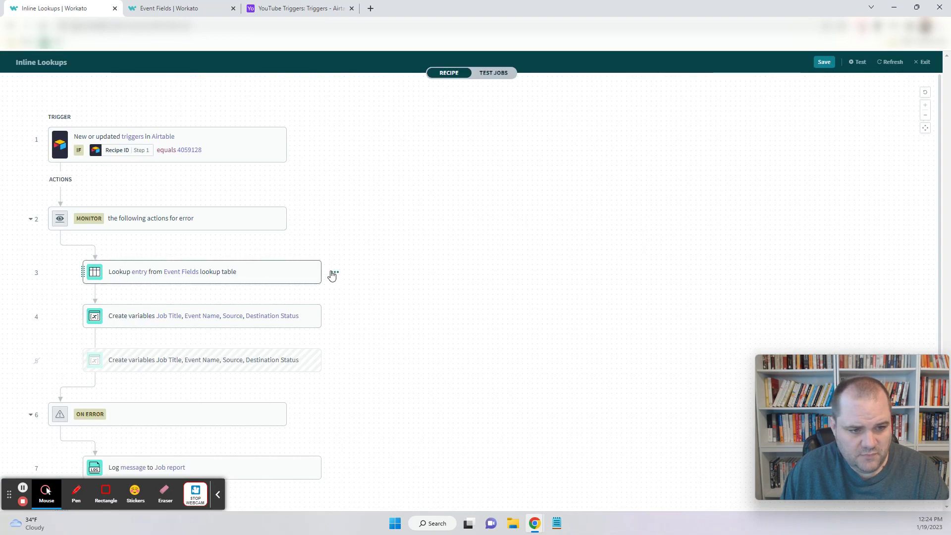
left_click(333, 274)
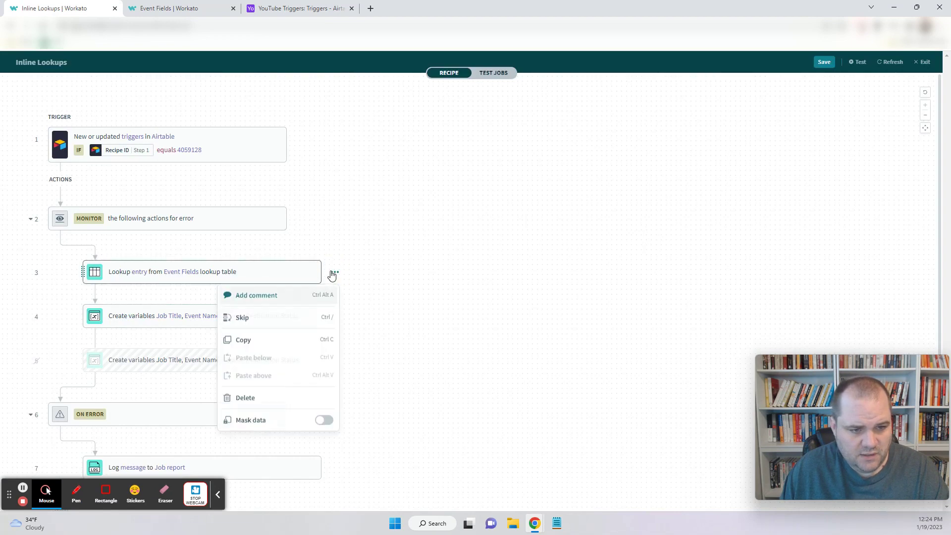
left_click(282, 319)
left_click(335, 317)
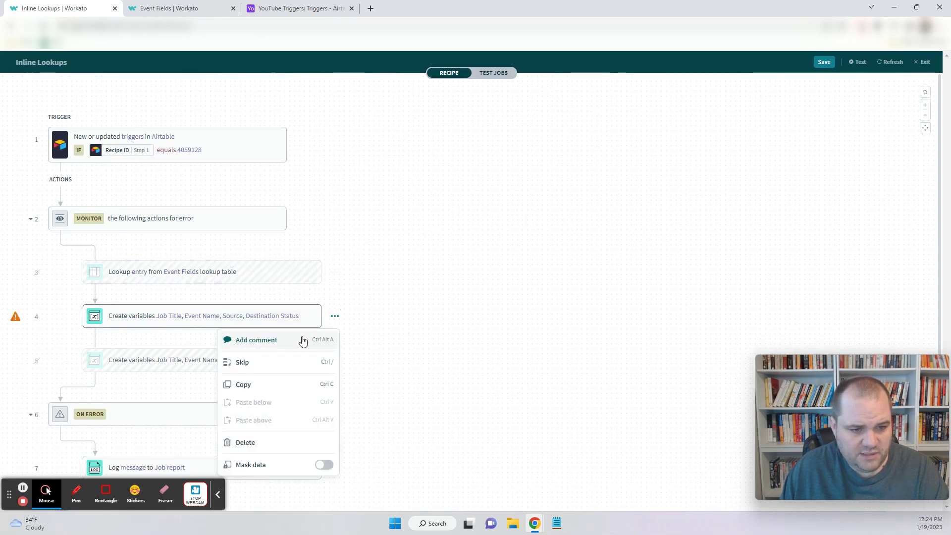
left_click(285, 362)
left_click(210, 365)
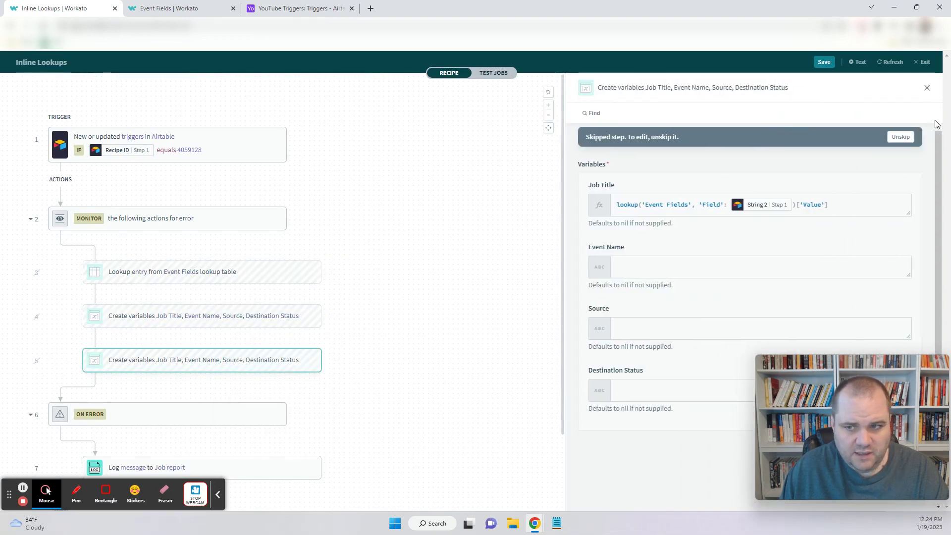
left_click(901, 137)
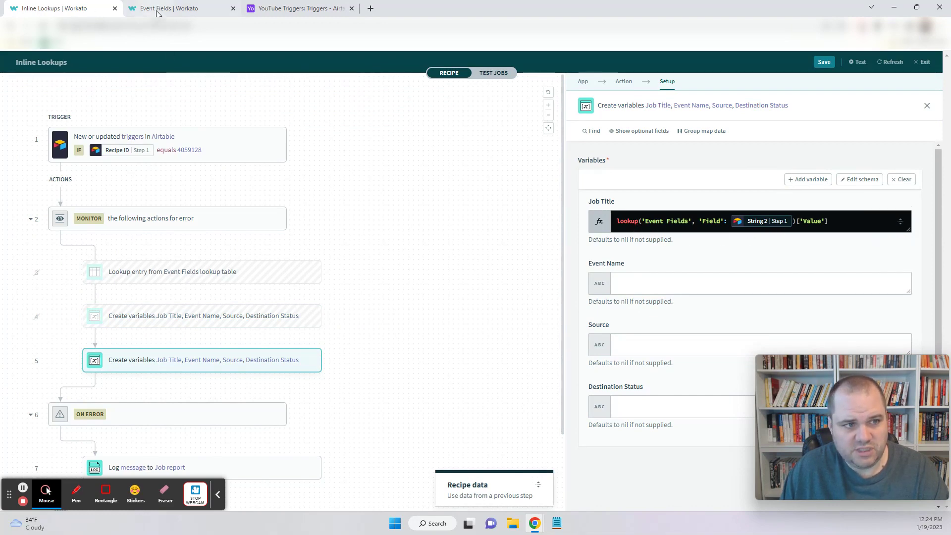
- Examine the Job Title lookup formula in step 5 against the Event Fields table's columns and the String 2 value in Airtable
left_click(674, 224)
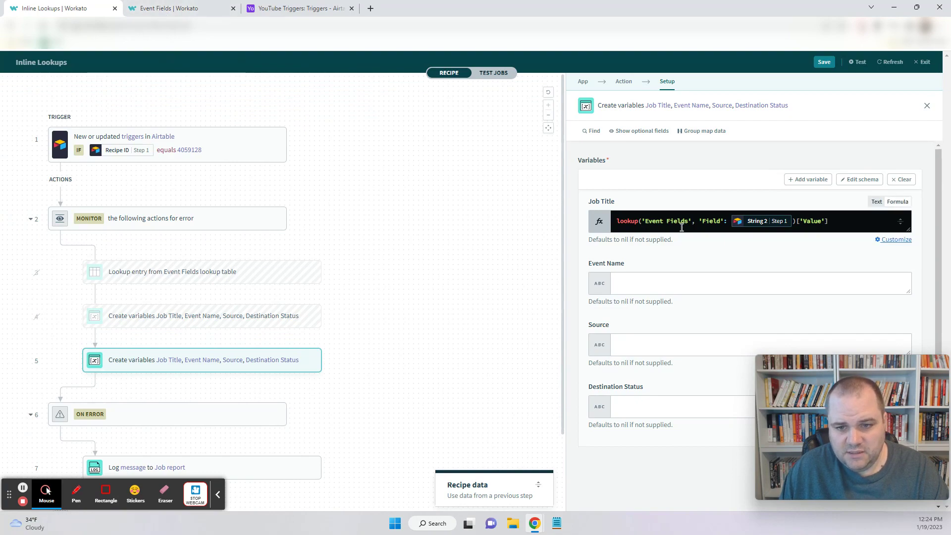
left_click(208, 5)
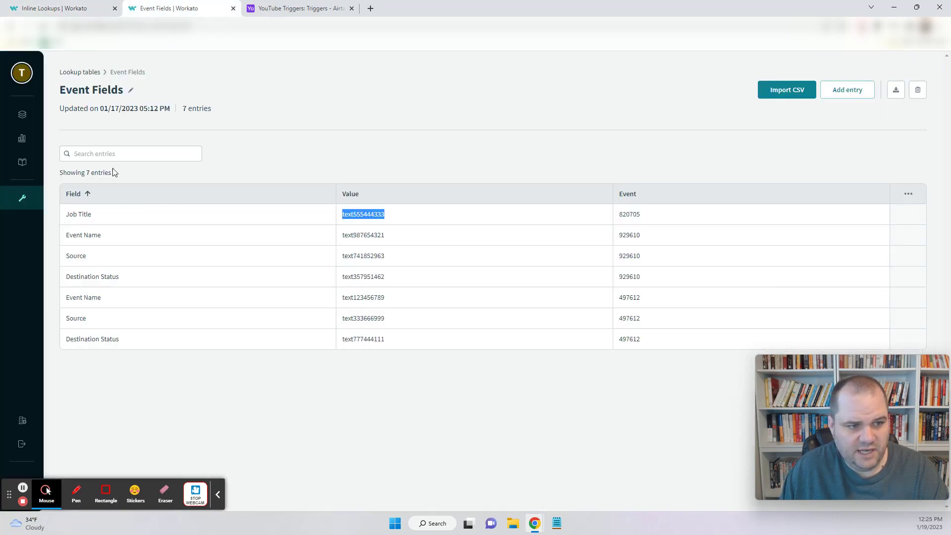
left_click(55, 8)
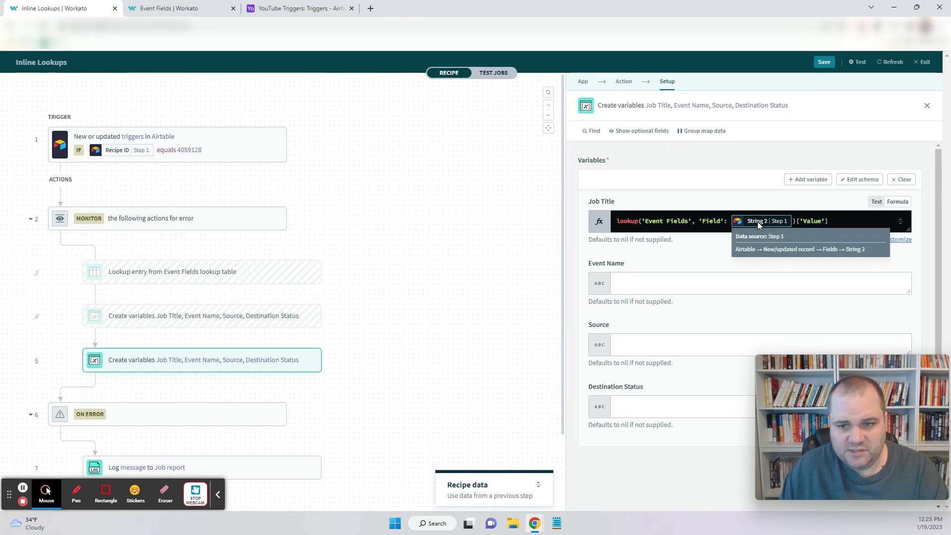
left_click(293, 7)
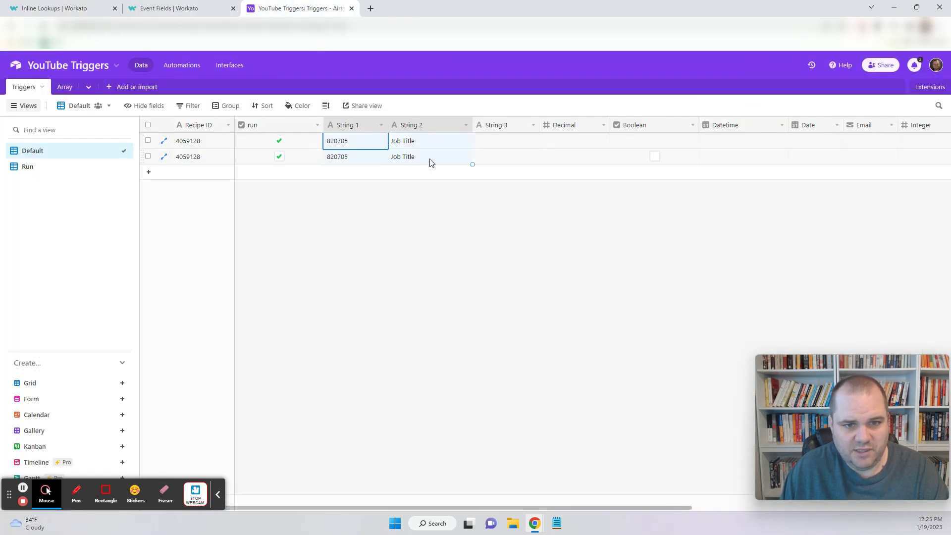
left_click(39, 9)
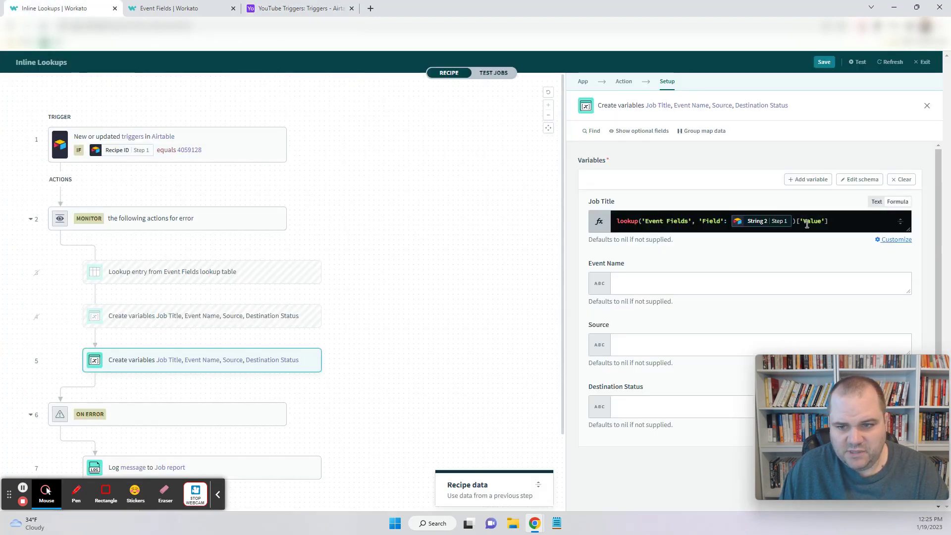
left_click(170, 10)
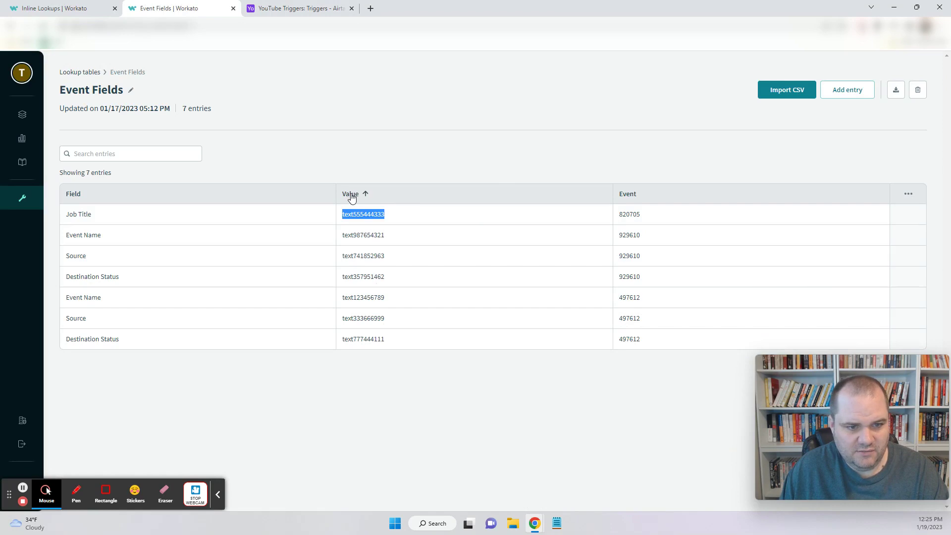
left_click(69, 9)
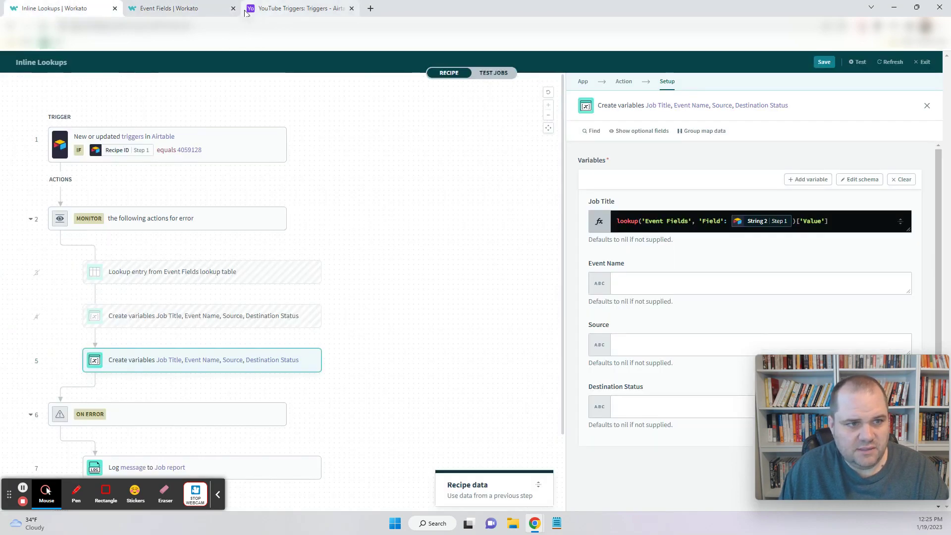
left_click(272, 9)
left_click(69, 9)
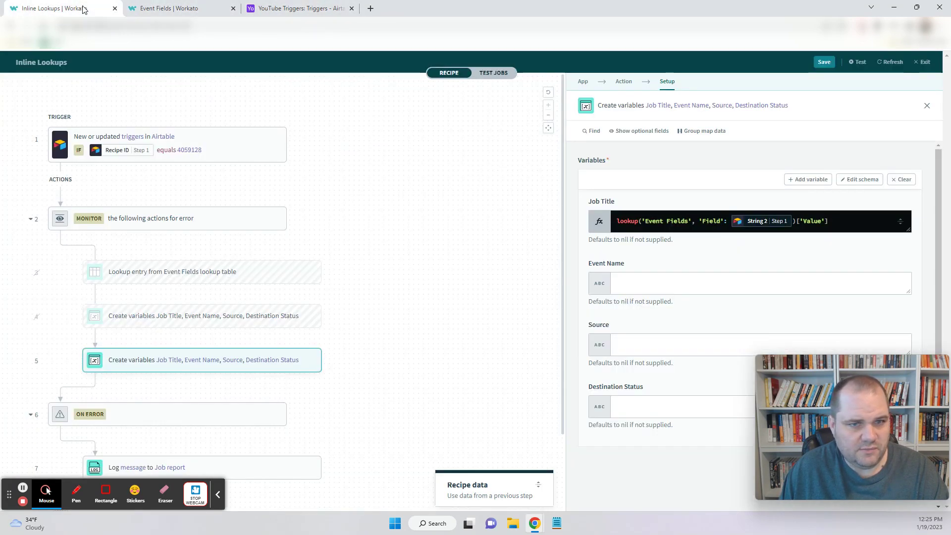
- Save the Inline Lookups recipe, then leave the editor and start it
left_click(824, 62)
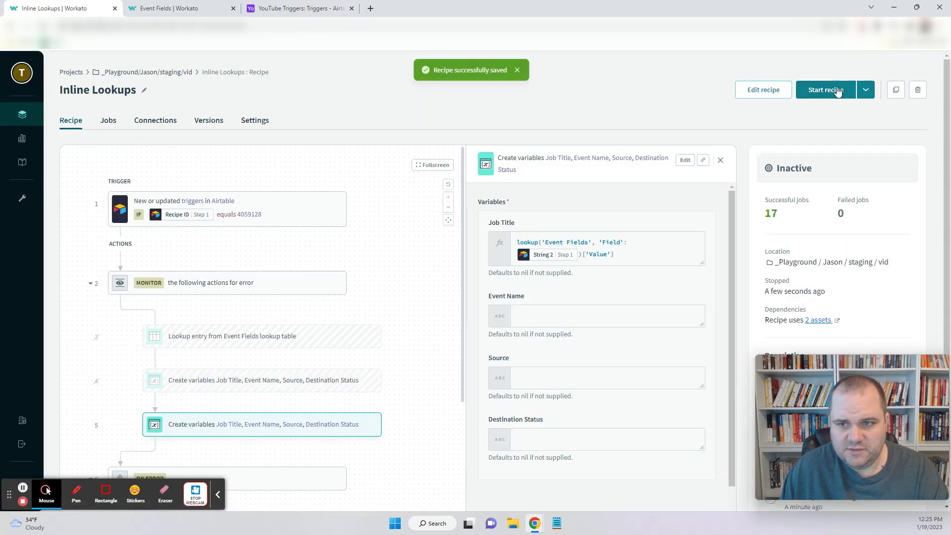
left_click(837, 89)
- In Airtable, add a third trigger record with Recipe ID 4059128, String 1 820705 and String 2 Job Title, and mark it to run
left_click(256, 5)
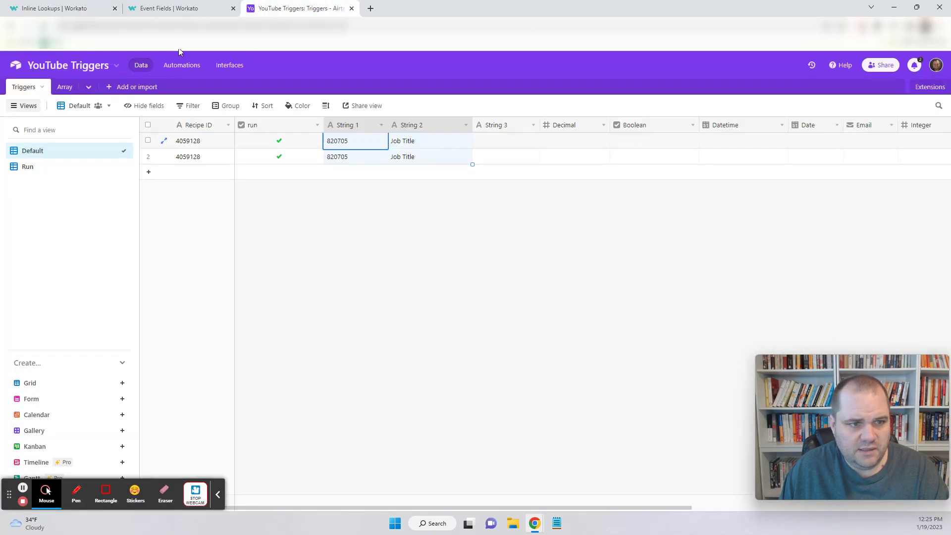
left_click(146, 172)
left_click(202, 158)
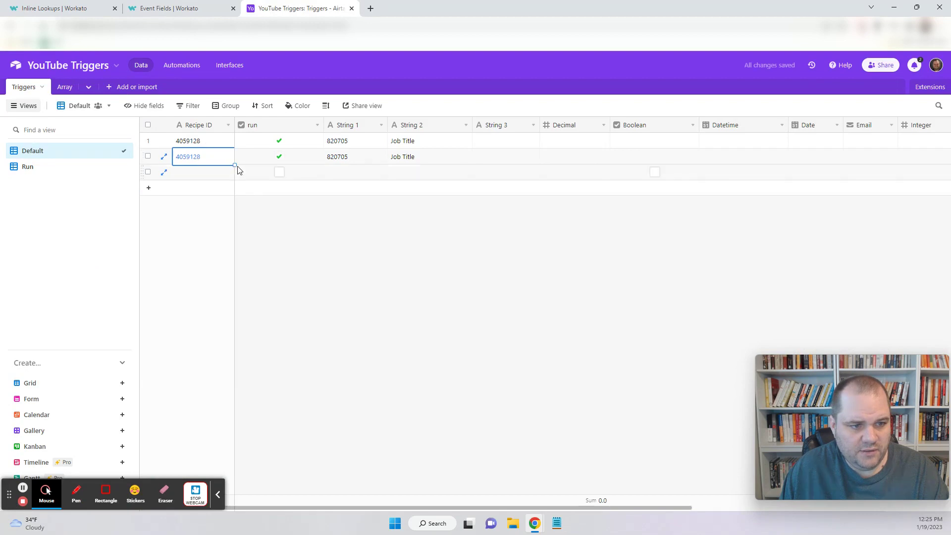
left_click_drag(235, 165, 234, 173)
left_click(361, 158)
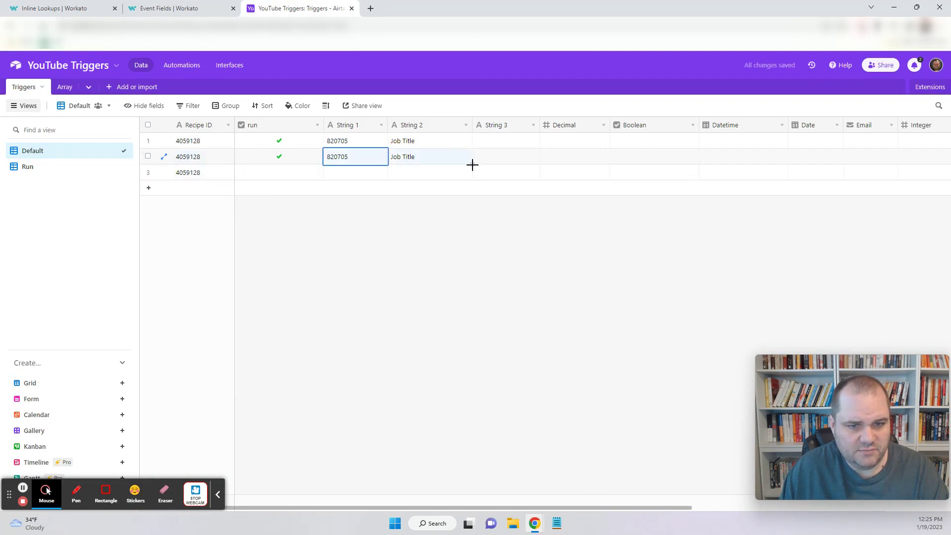
left_click_drag(473, 165, 472, 175)
left_click(279, 172)
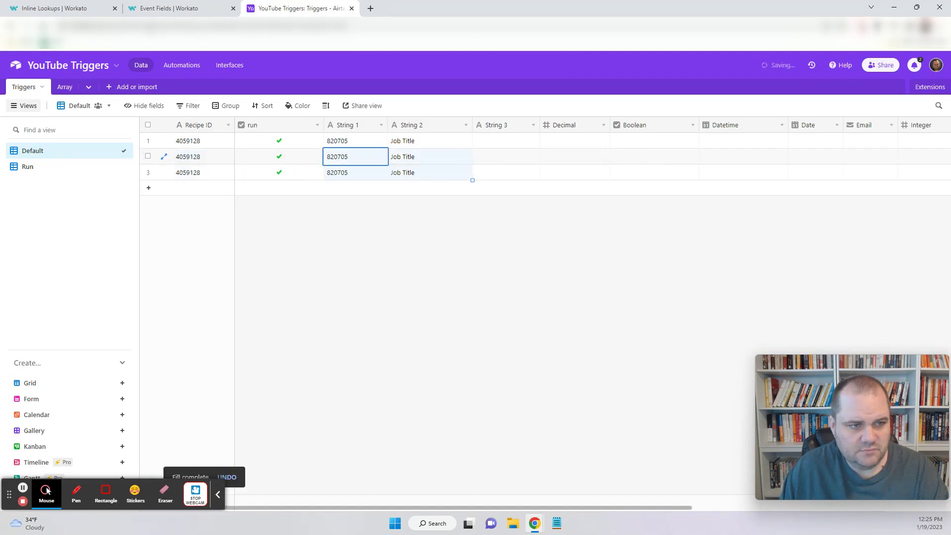
- Back in Workato, check the recipe for new jobs and inspect the newest job's step 5 variables output
left_click(54, 8)
left_click(807, 240)
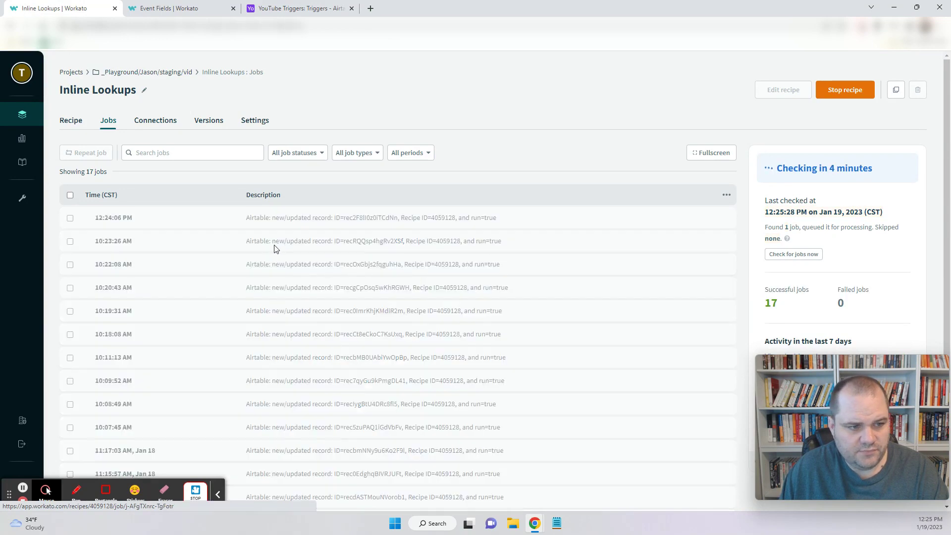
left_click(302, 216)
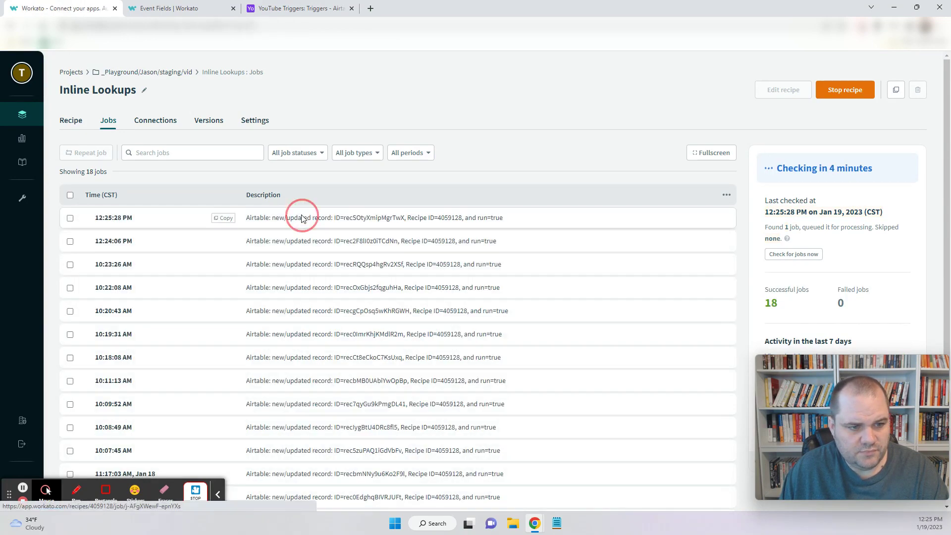
left_click(299, 338)
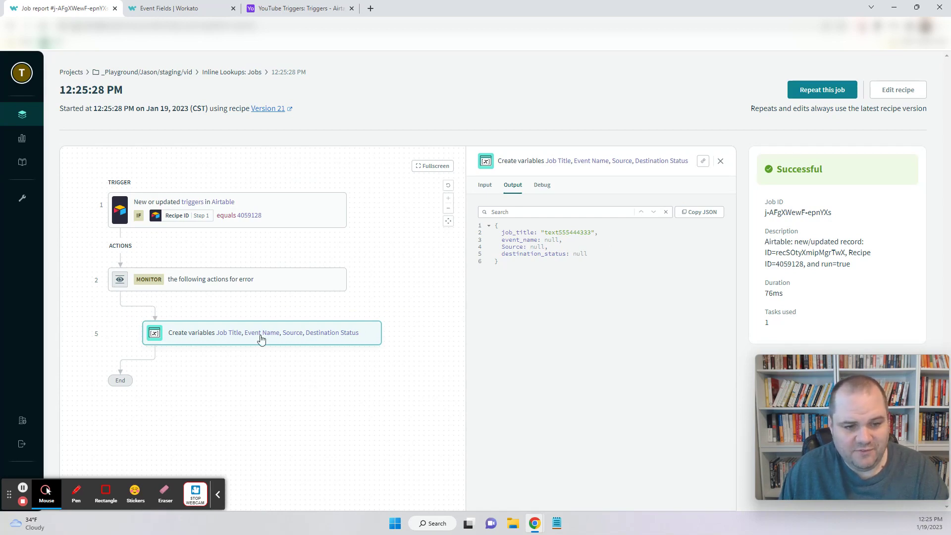
- Examine the Event Fields lookup table for repeated Event Name entries and compare their Event values
left_click(175, 7)
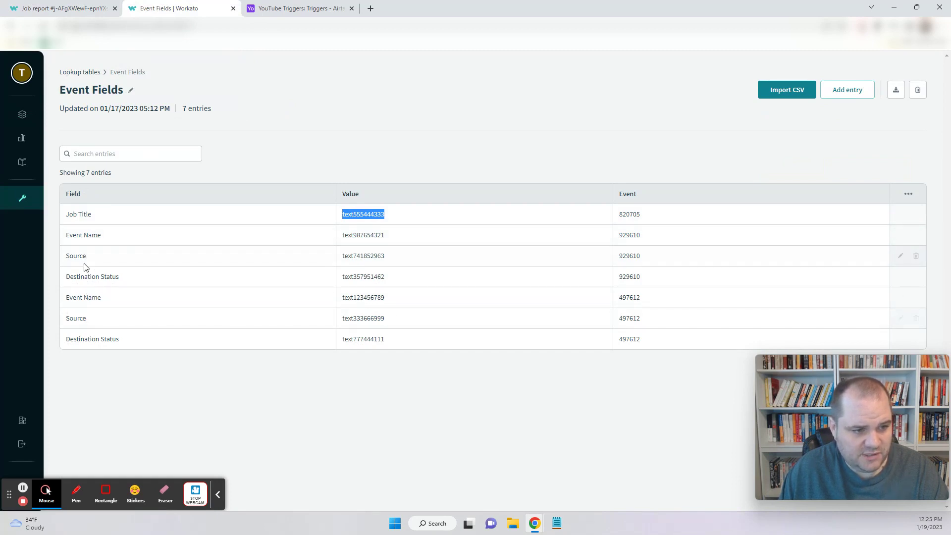
double_click(636, 236)
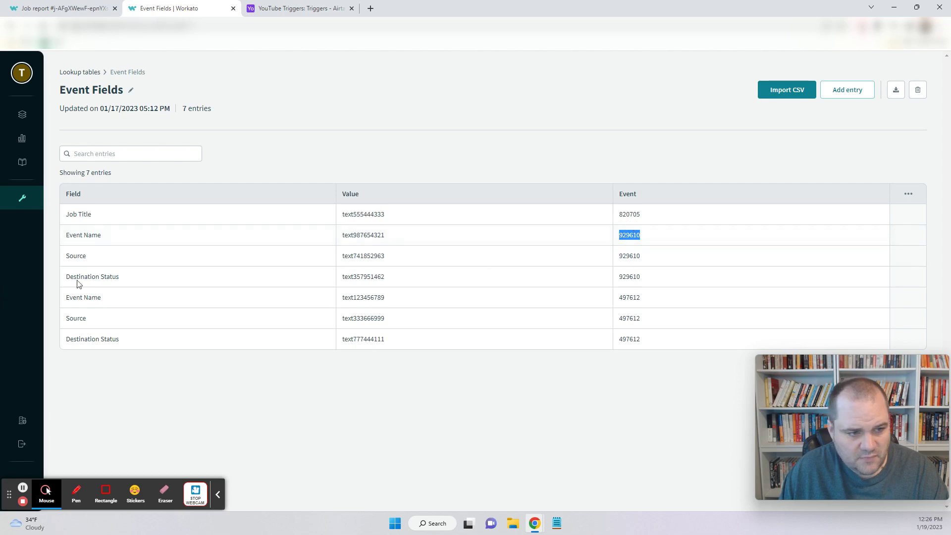
double_click(639, 296)
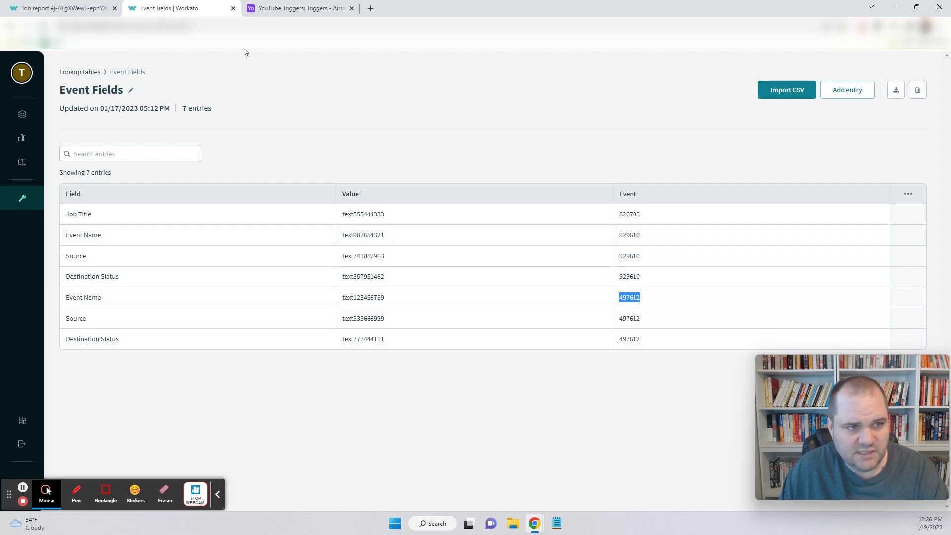
- In Airtable, add a fourth trigger record with Recipe ID 4059128 and String 2 Event Name, leave String 1 empty, and mark it to run
left_click(285, 7)
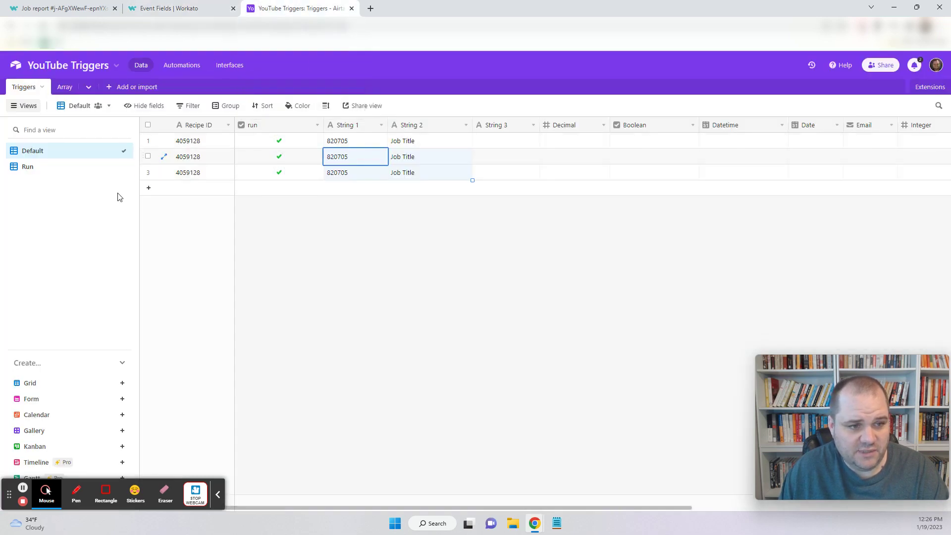
left_click(151, 189)
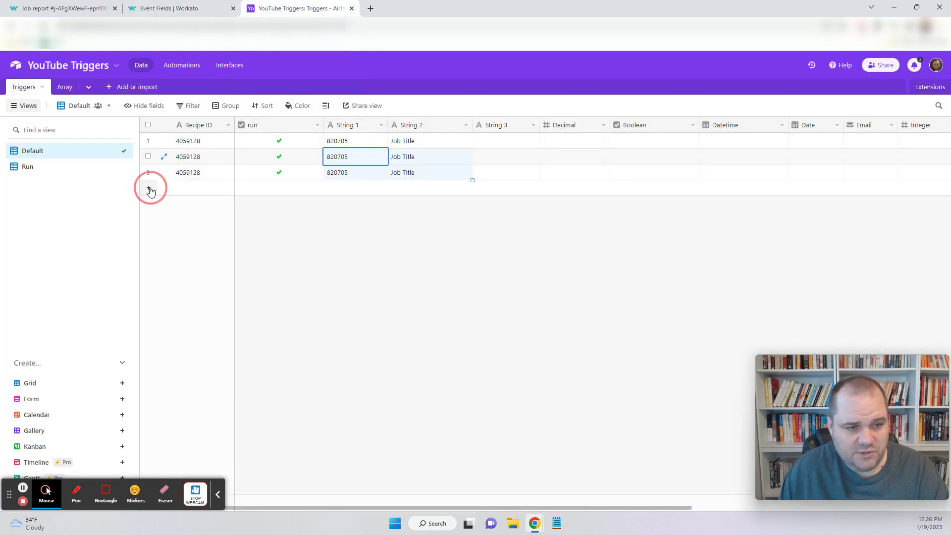
left_click(207, 172)
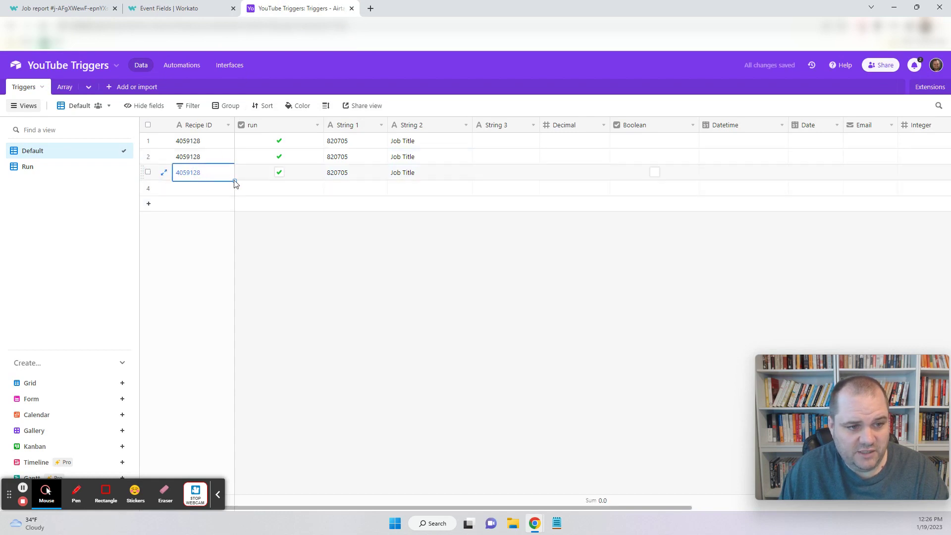
left_click_drag(233, 181, 233, 192)
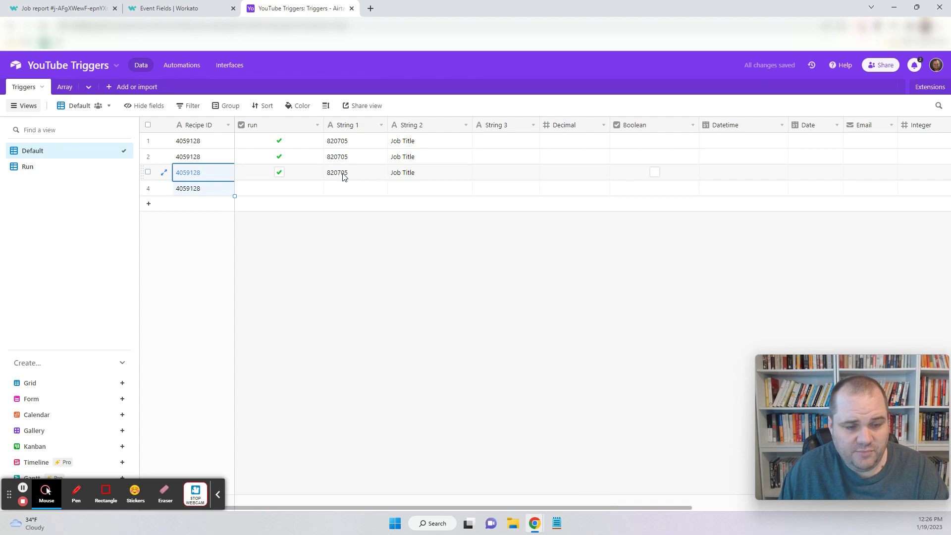
left_click(148, 10)
left_click(297, 8)
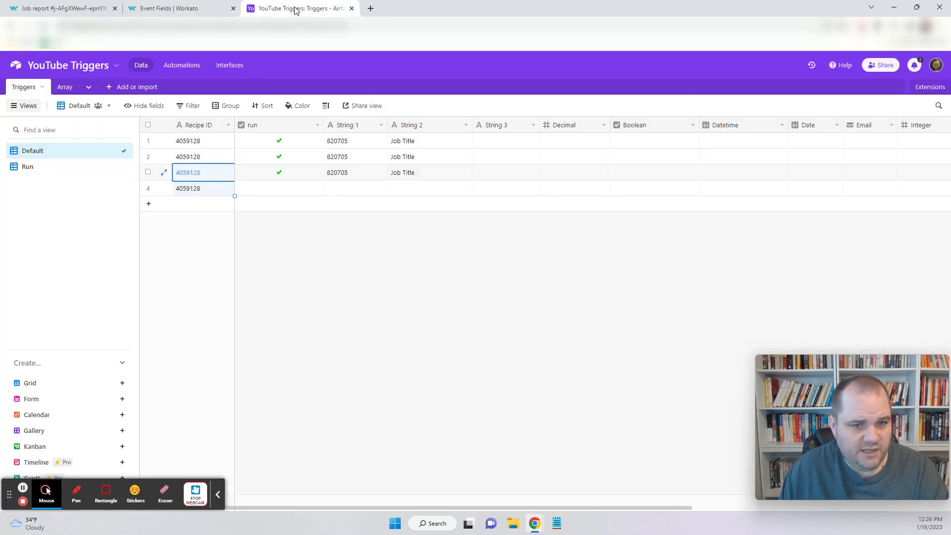
left_click(425, 192)
type("Eve")
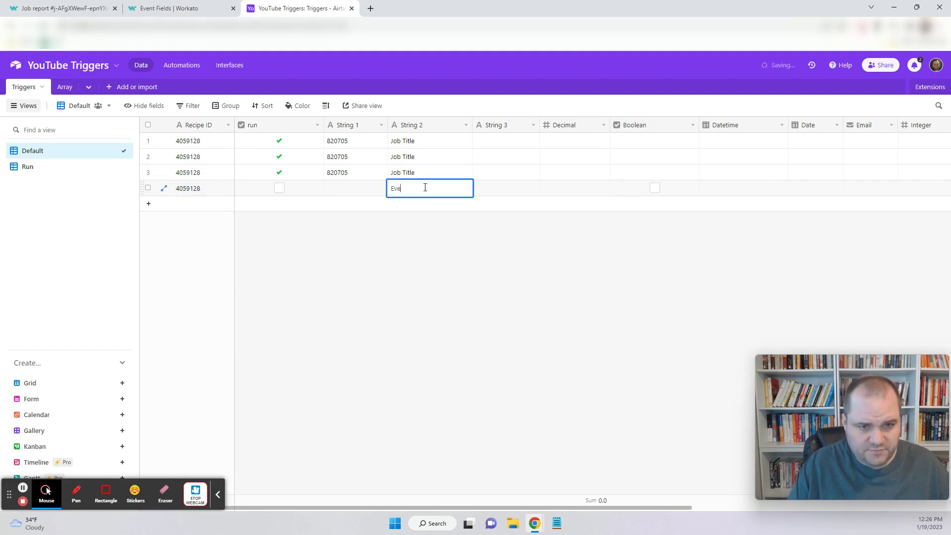
type("nt Name")
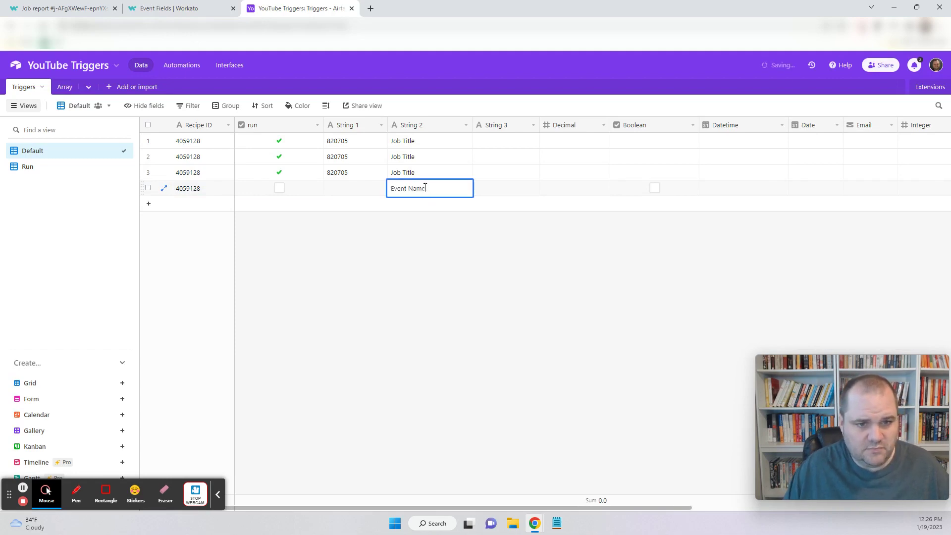
left_click(279, 188)
- Return to the recipe's job list in Workato and inspect the variables output of the job run for the Event Name record
left_click(155, 5)
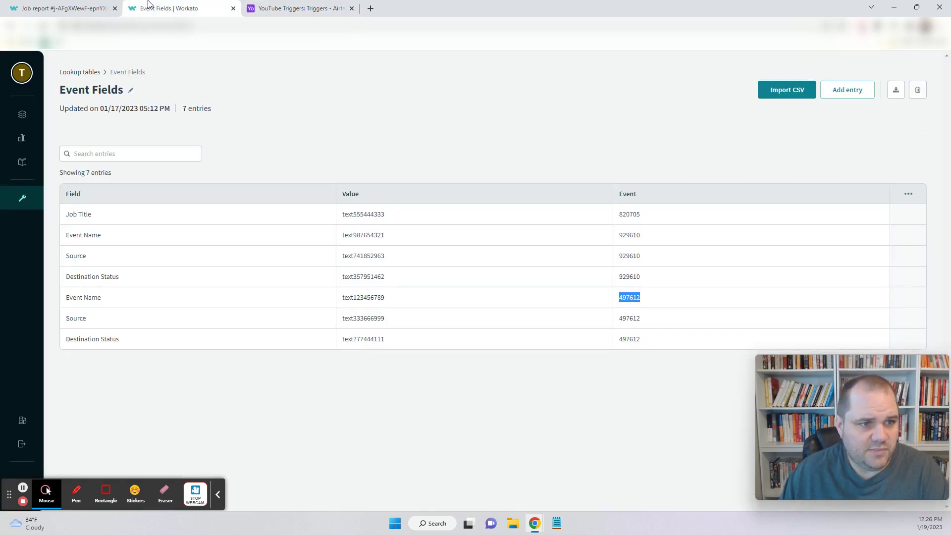
left_click(65, 9)
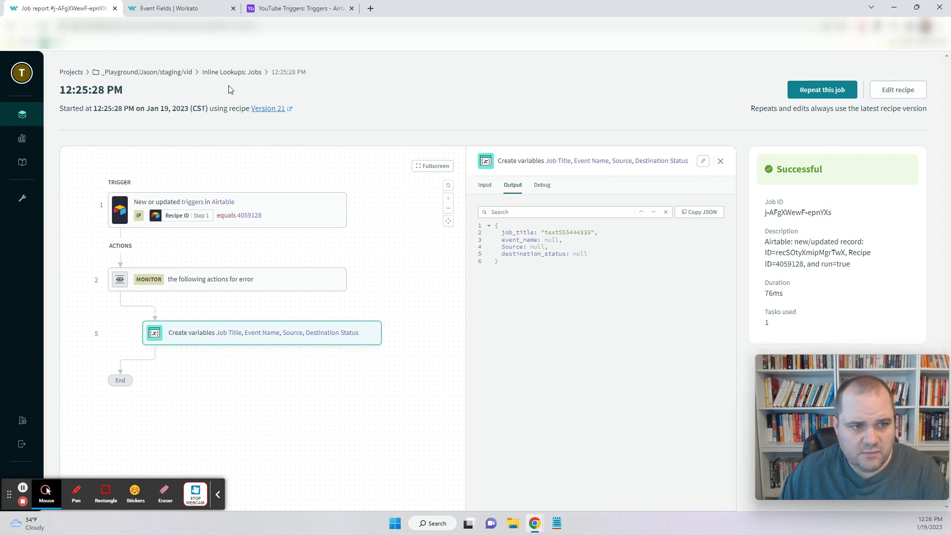
left_click(218, 73)
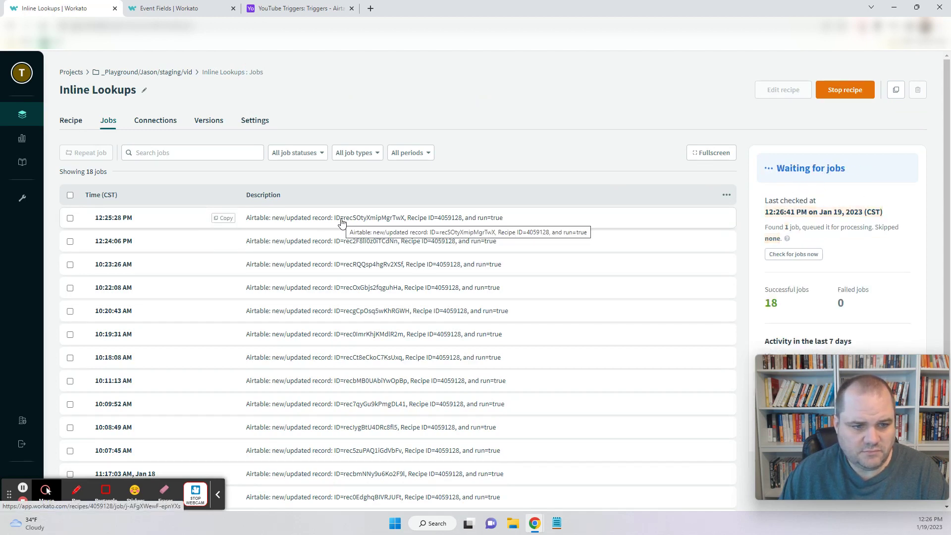
left_click(341, 223)
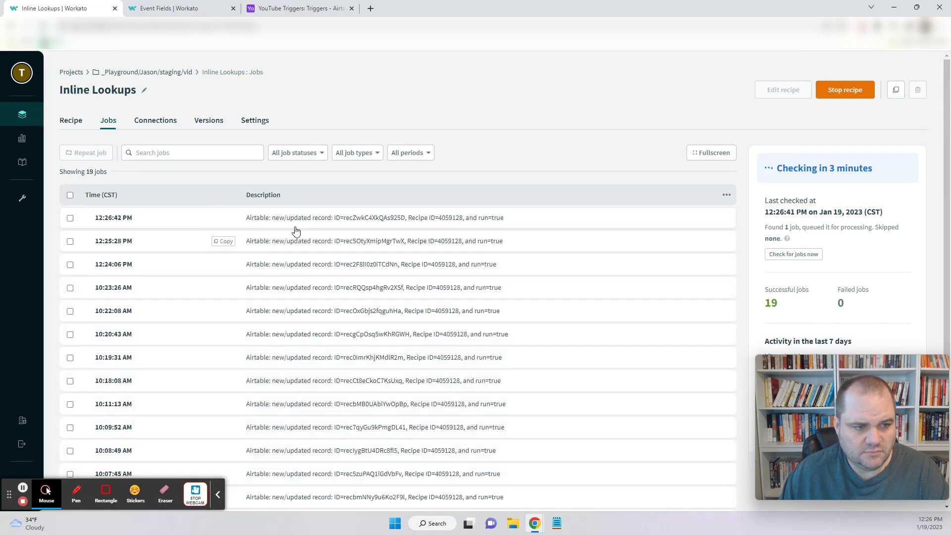
left_click(341, 223)
left_click(287, 337)
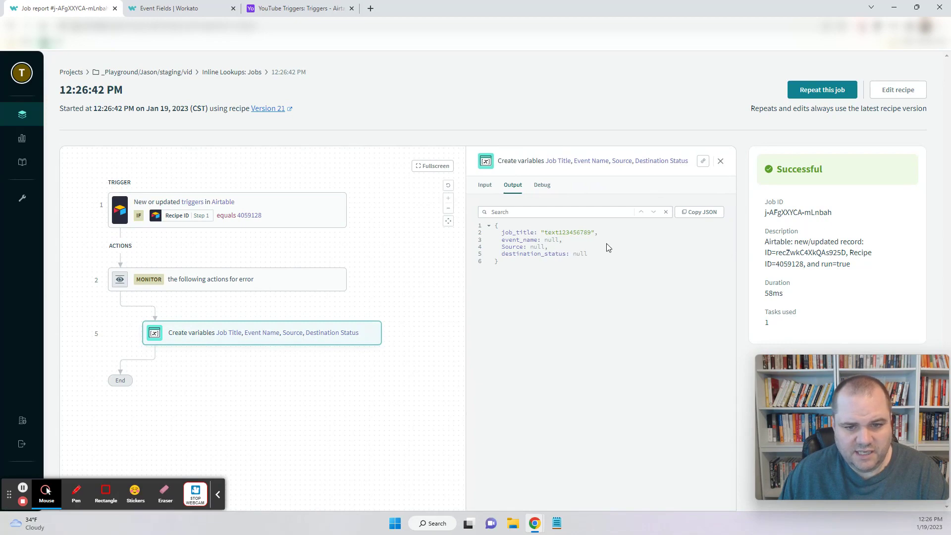
- Compare the job's job title output with the values of both Event Name entries in the Event Fields table
left_click(218, 8)
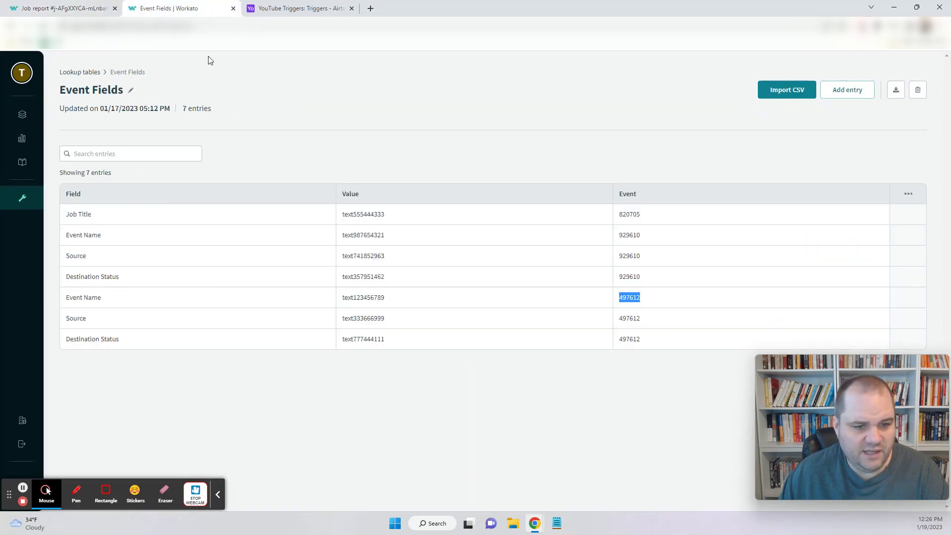
left_click_drag(395, 302, 340, 299)
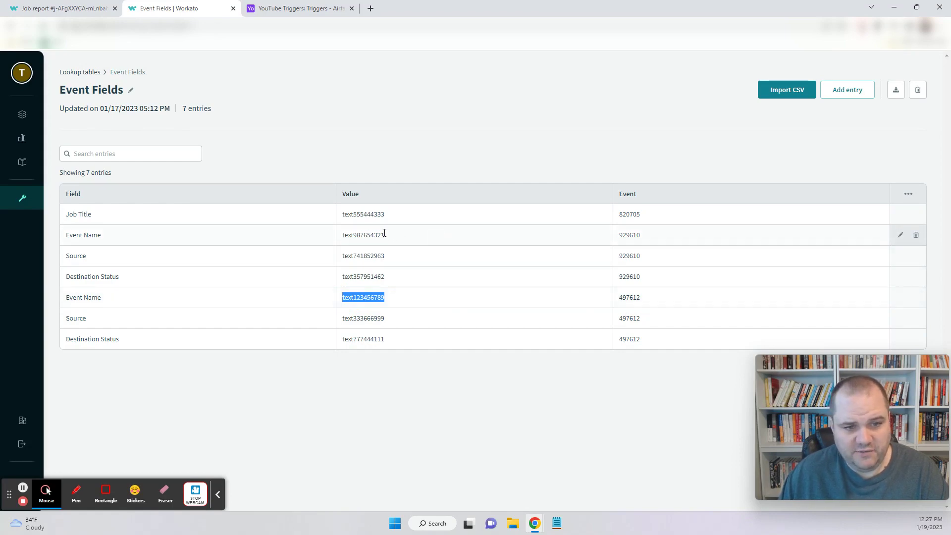
left_click_drag(384, 233, 341, 236)
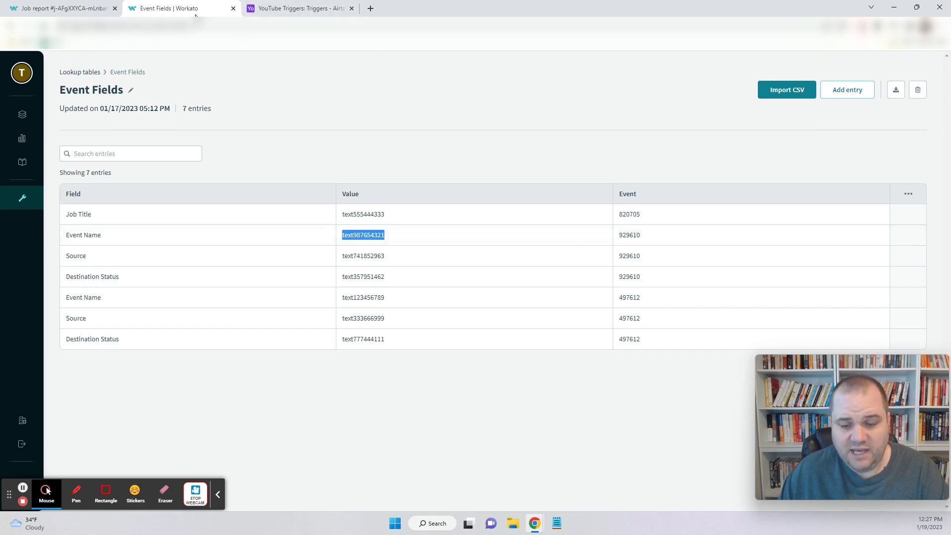
- Stop the recipe for editing from the job report and open the step 5 variables action
left_click(64, 10)
left_click(899, 90)
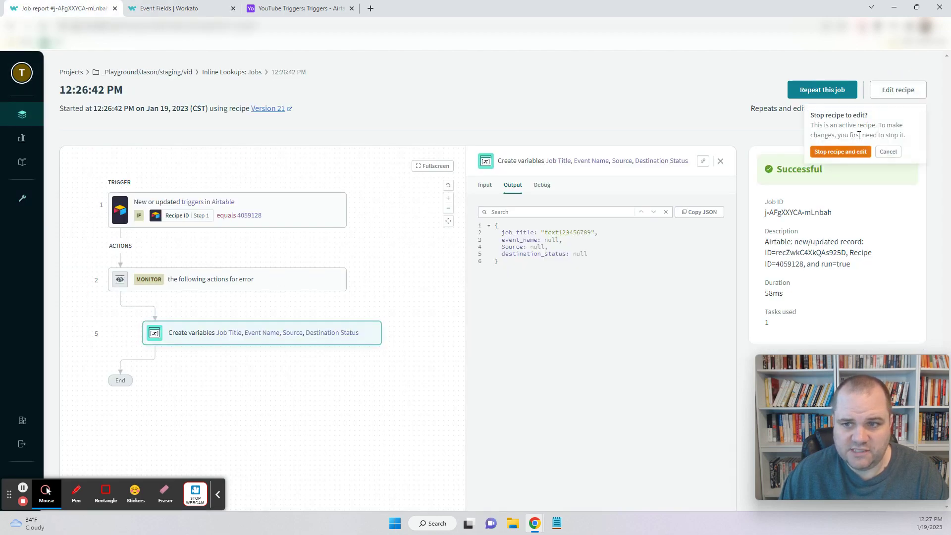
left_click(841, 150)
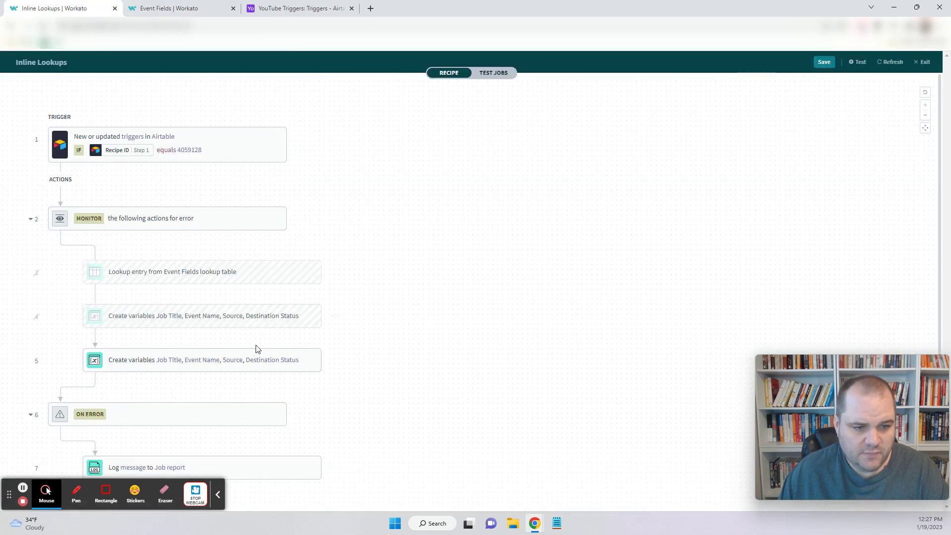
left_click(240, 360)
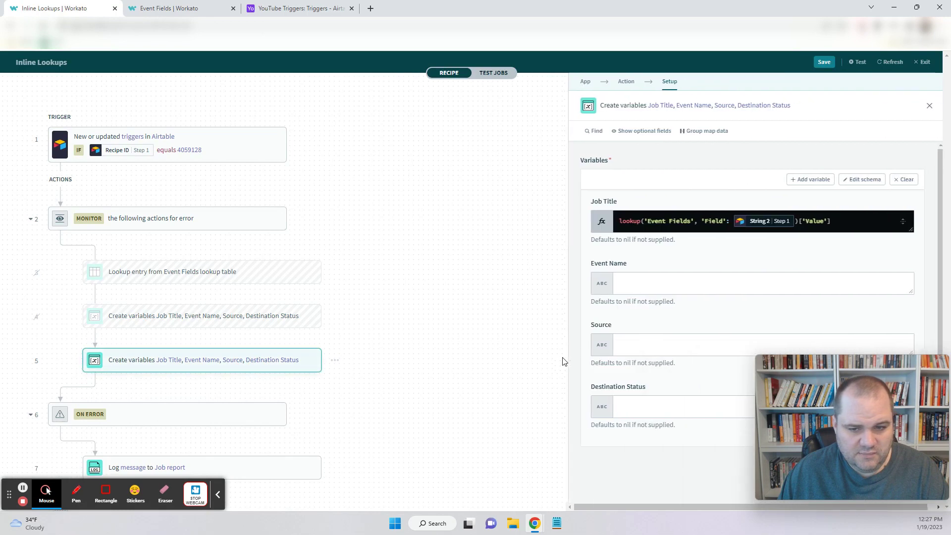
- Add a second criterion to the Job Title lookup formula matching 'Event' to the trigger's String 1, and save the recipe
left_click(795, 221)
type(",")
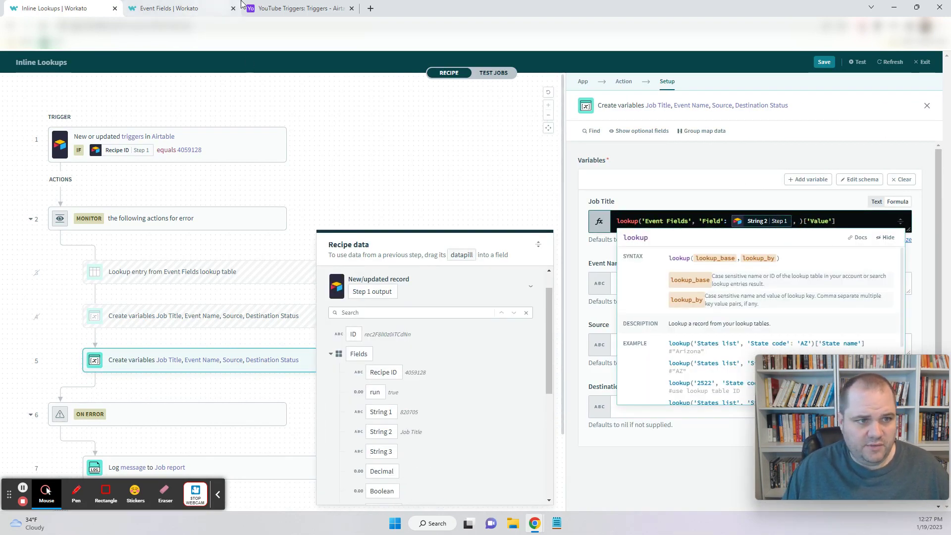
left_click(169, 9)
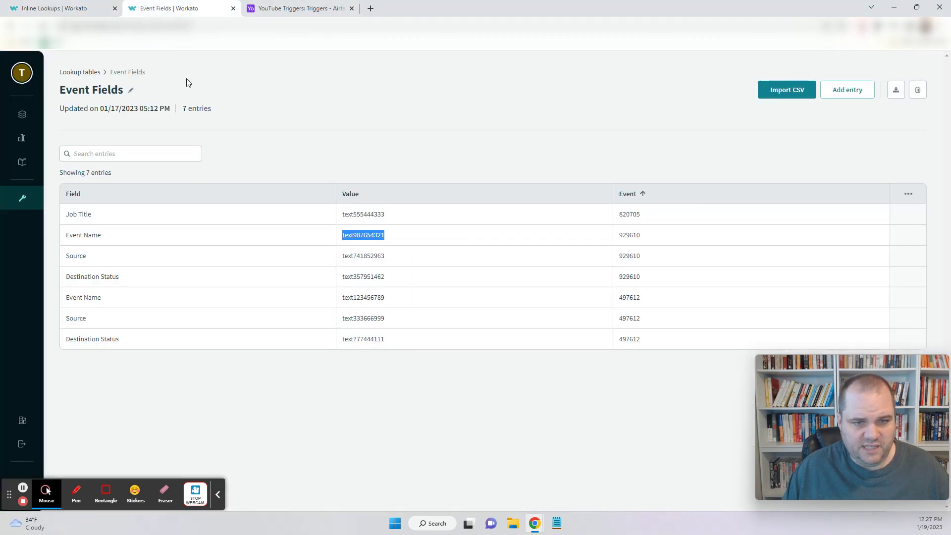
key("ctrl+shift+Tab")
type("'Event")
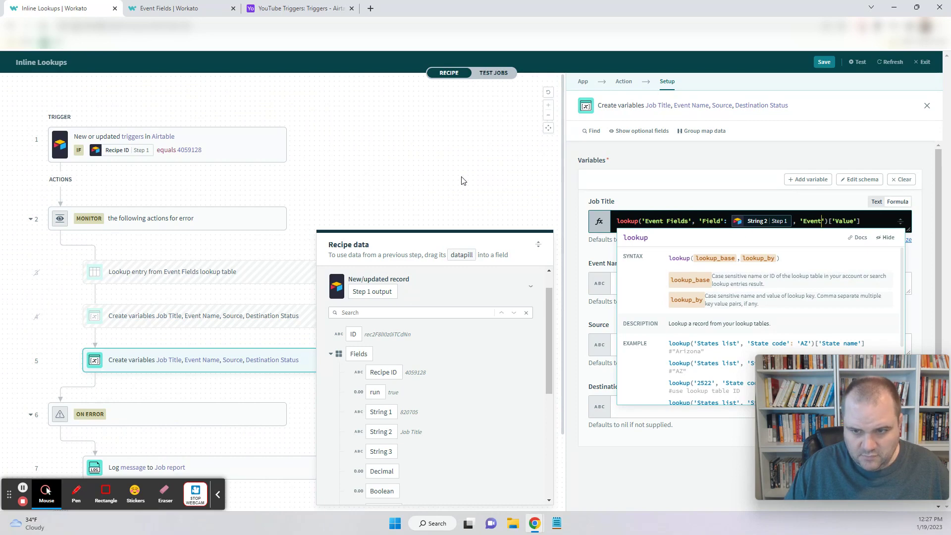
type("':")
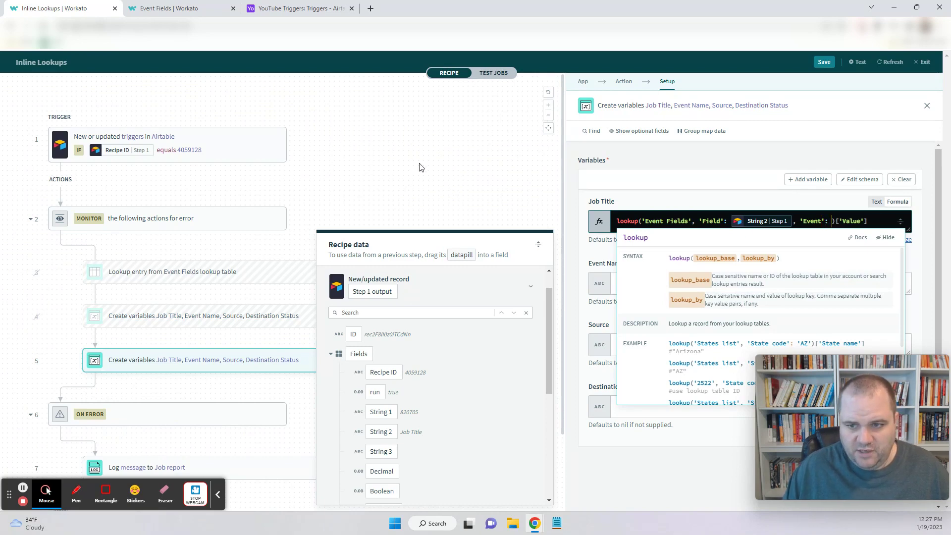
left_click(376, 413)
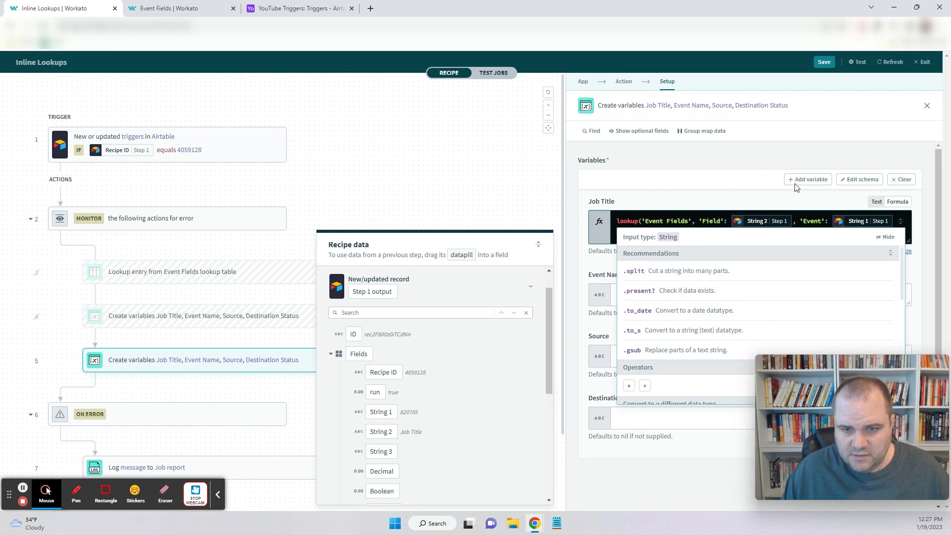
left_click(825, 62)
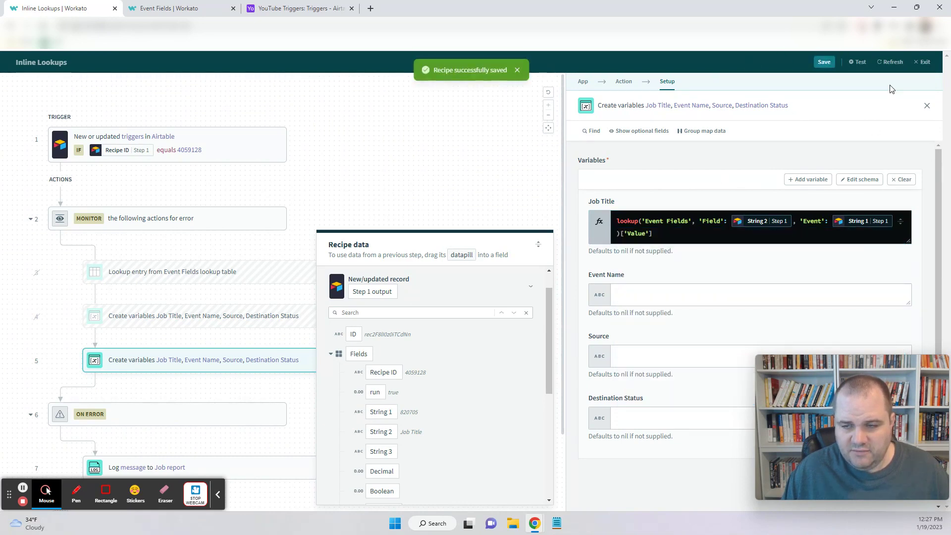
- Exit the recipe editor, start the recipe, and consult the Event column in the Event Fields table
left_click(926, 62)
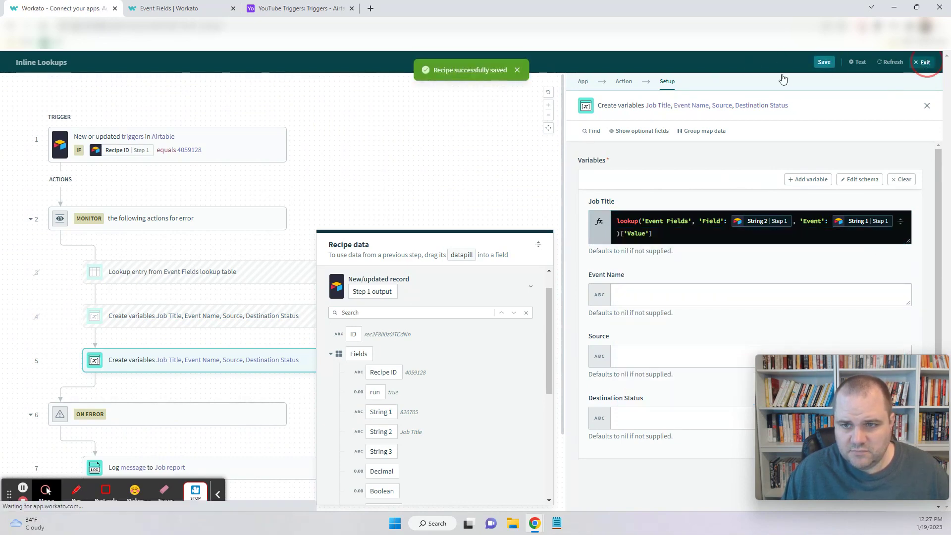
left_click(837, 90)
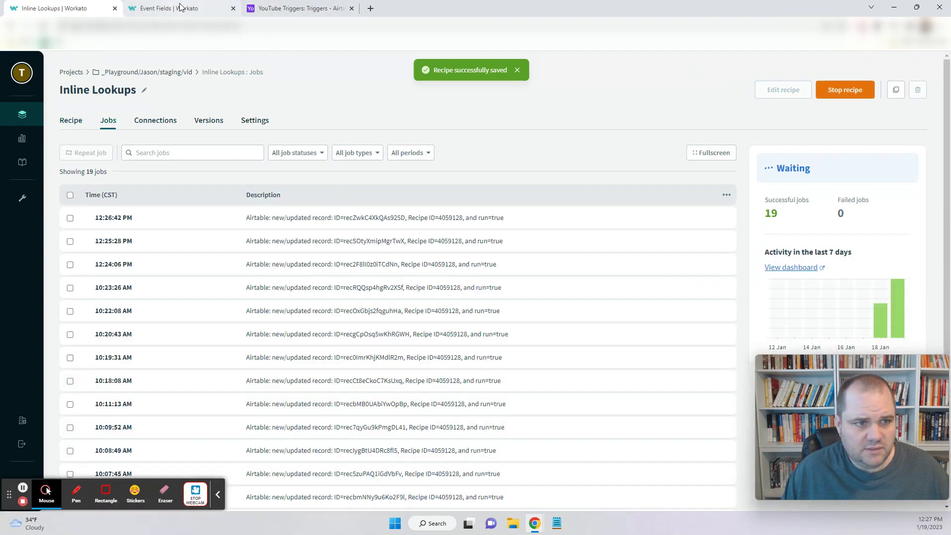
left_click(262, 8)
left_click(193, 7)
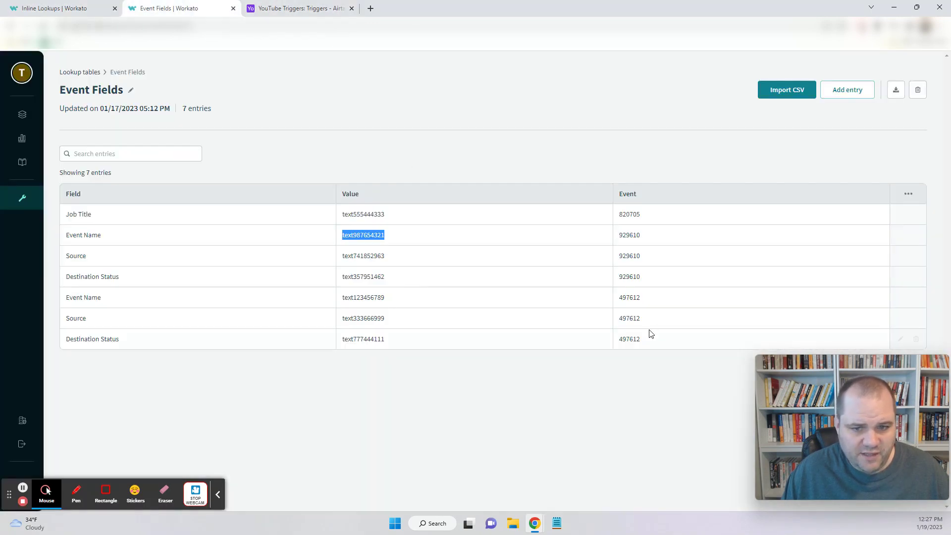
- In the Airtable Triggers table, add a record with String 1 929610 and String 2 Event Name, copying Recipe ID 4059128 from the row above
left_click(297, 8)
left_click(149, 203)
left_click(340, 201)
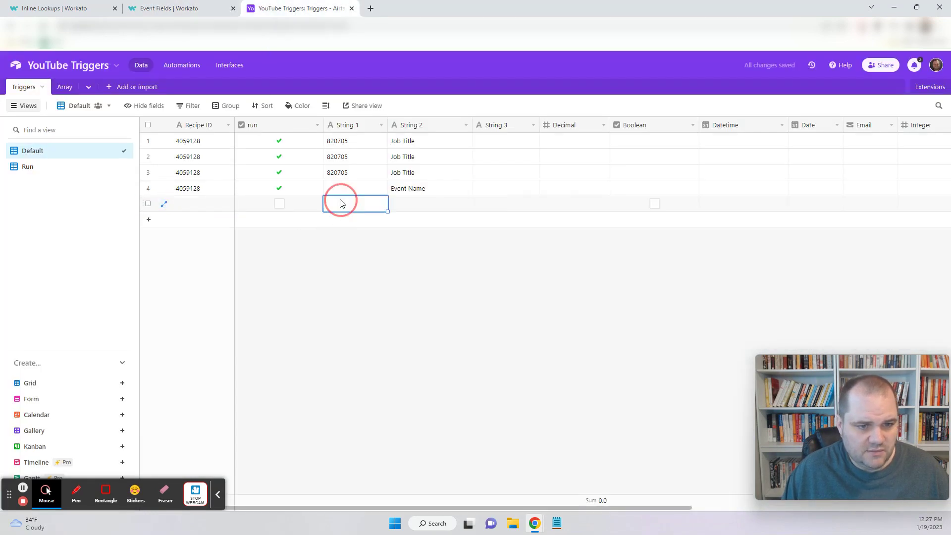
type("929610")
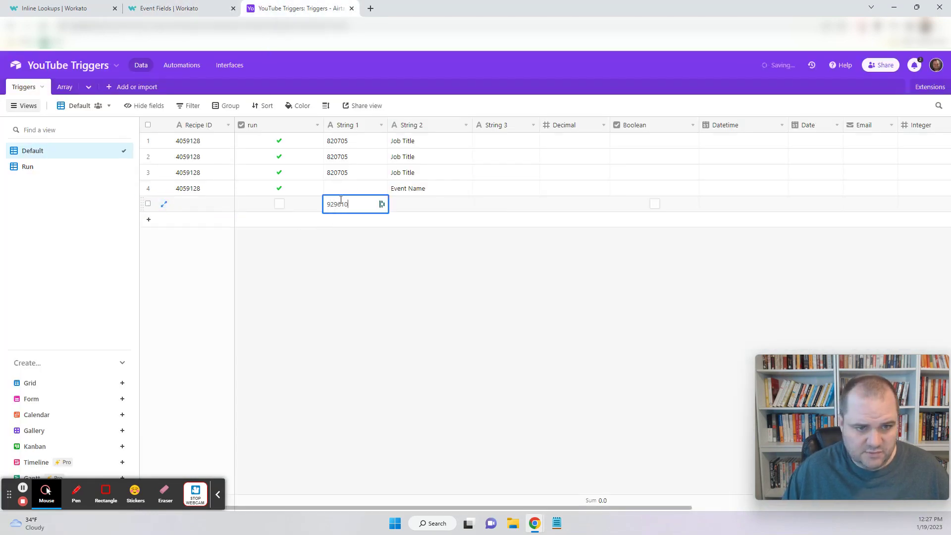
key("Tab")
type("Event ")
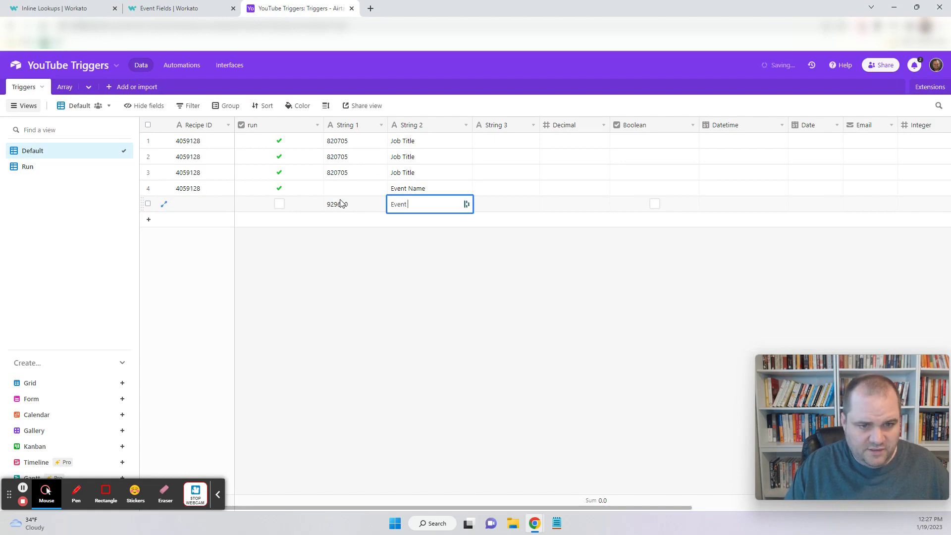
type("Name")
left_click(218, 191)
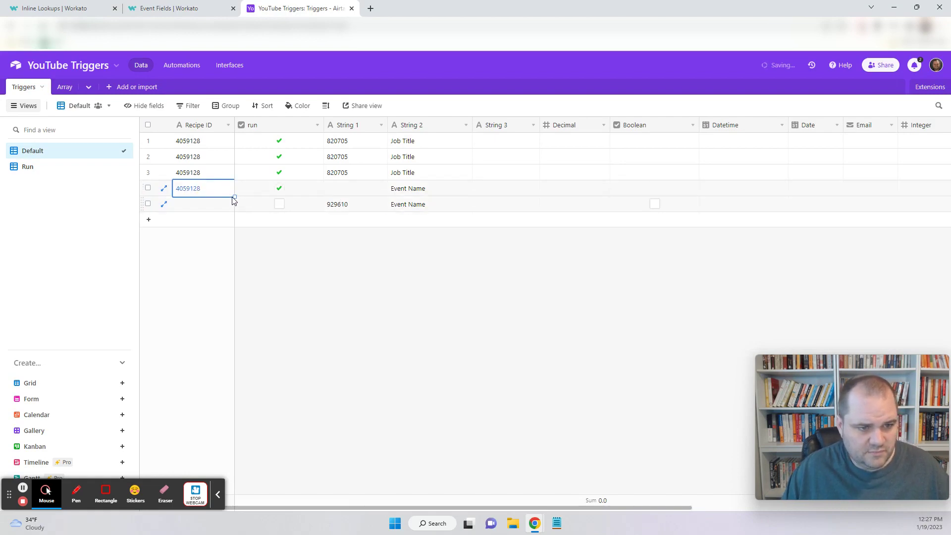
left_click_drag(235, 197, 281, 218)
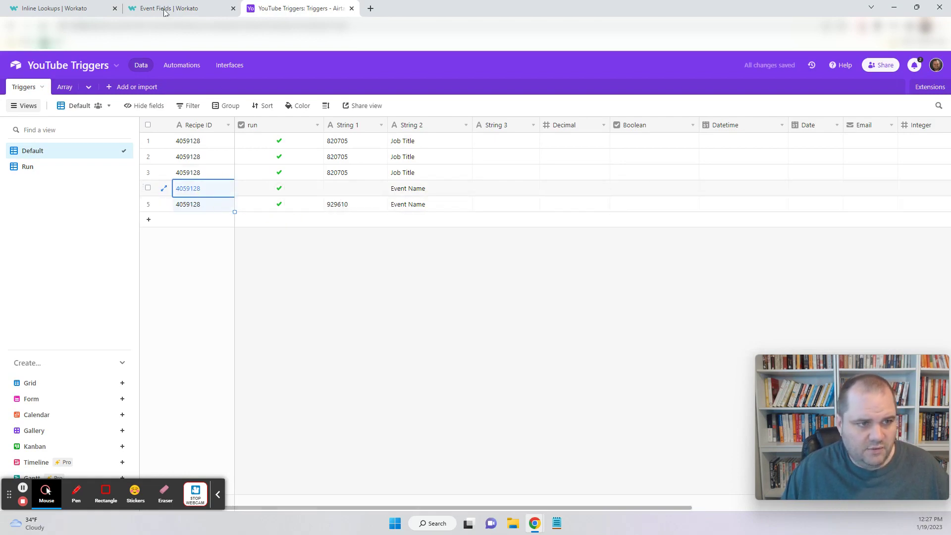
- Check for new jobs in the Workato recipe and compare the newest job's variables output with the Event Fields table
left_click(79, 5)
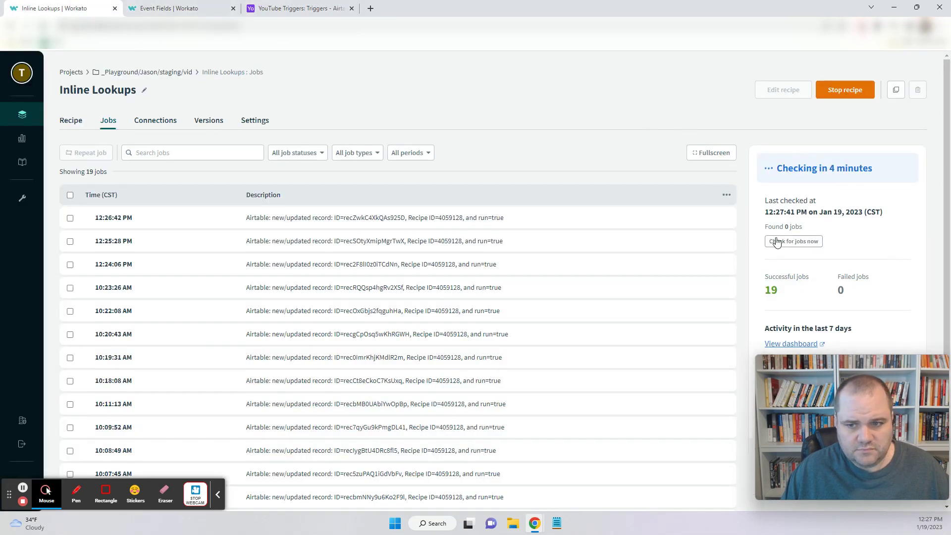
left_click(795, 242)
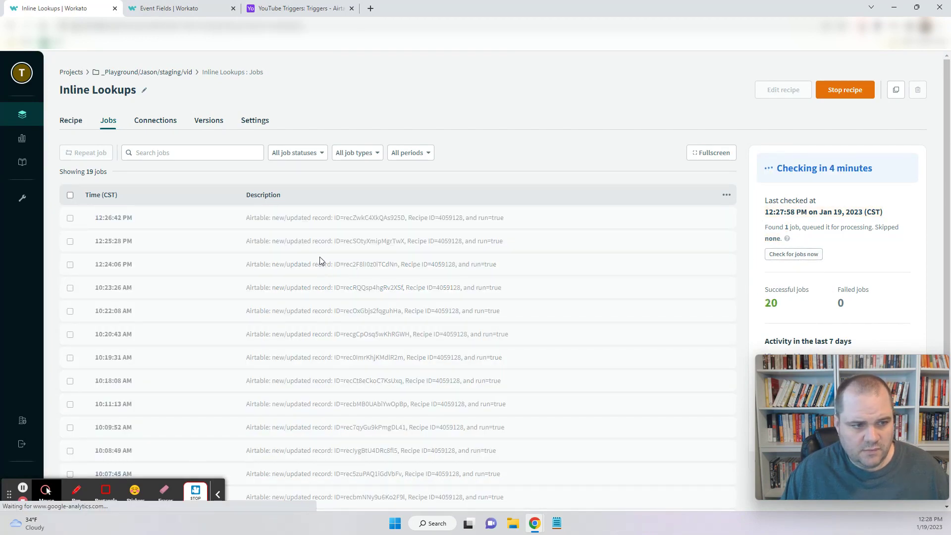
left_click(314, 219)
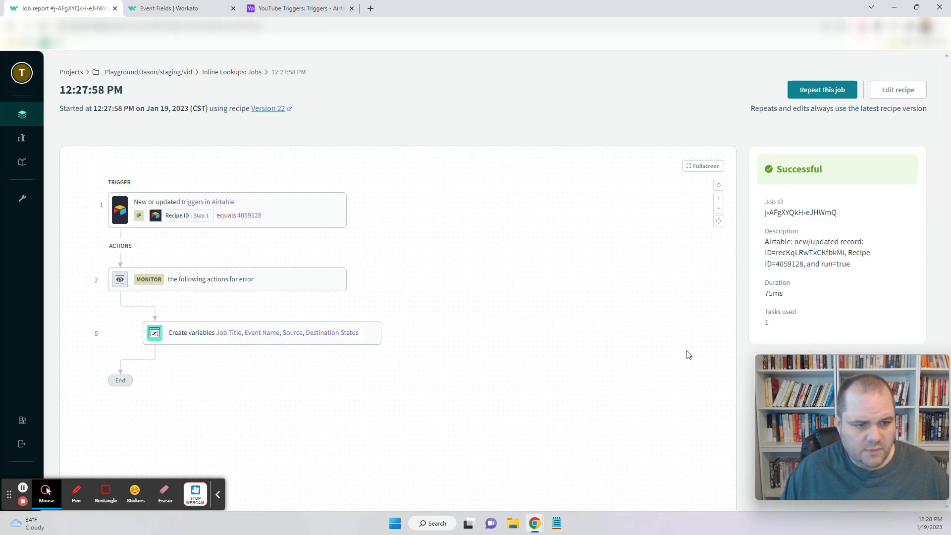
left_click(354, 334)
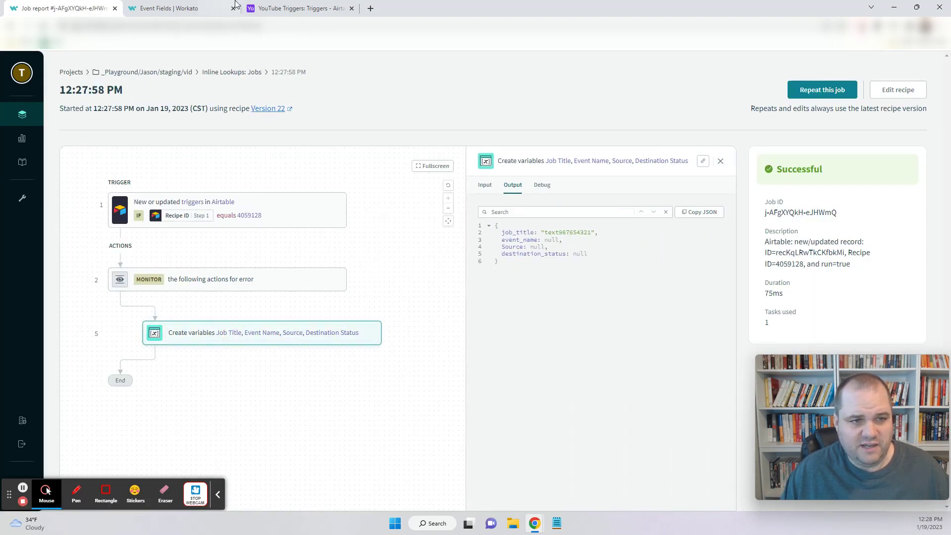
left_click(187, 8)
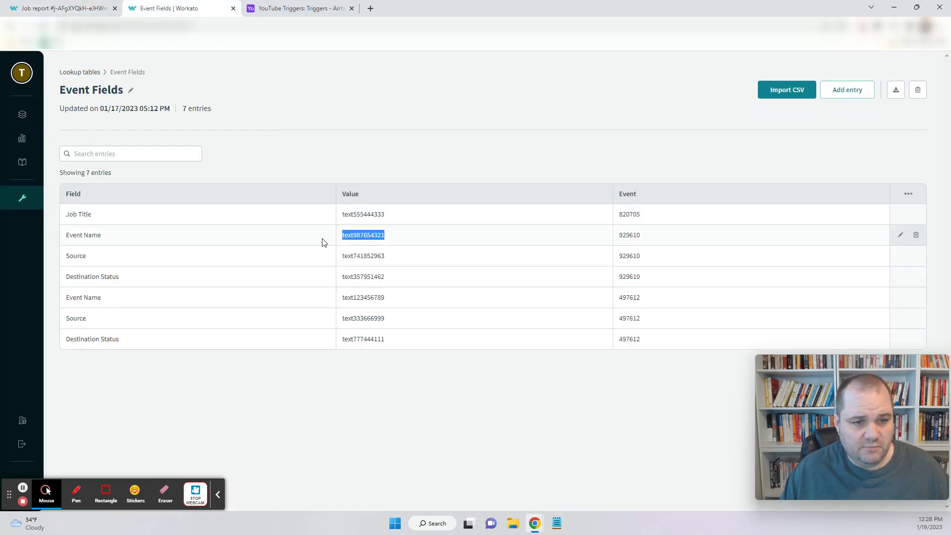